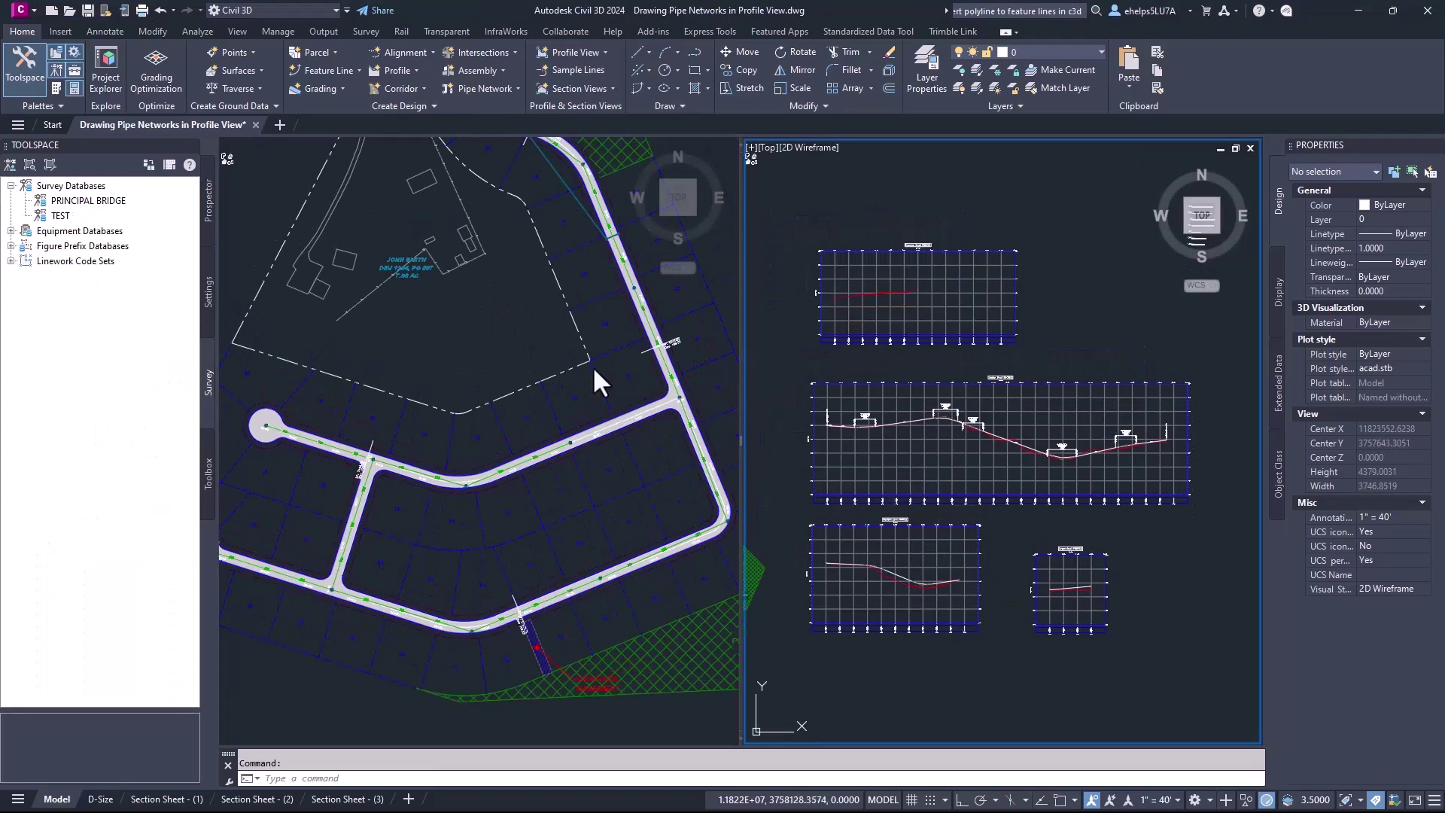
Step: Zoom and pan the right viewport to the Logan Court profile view beside the road plan
click(332, 398)
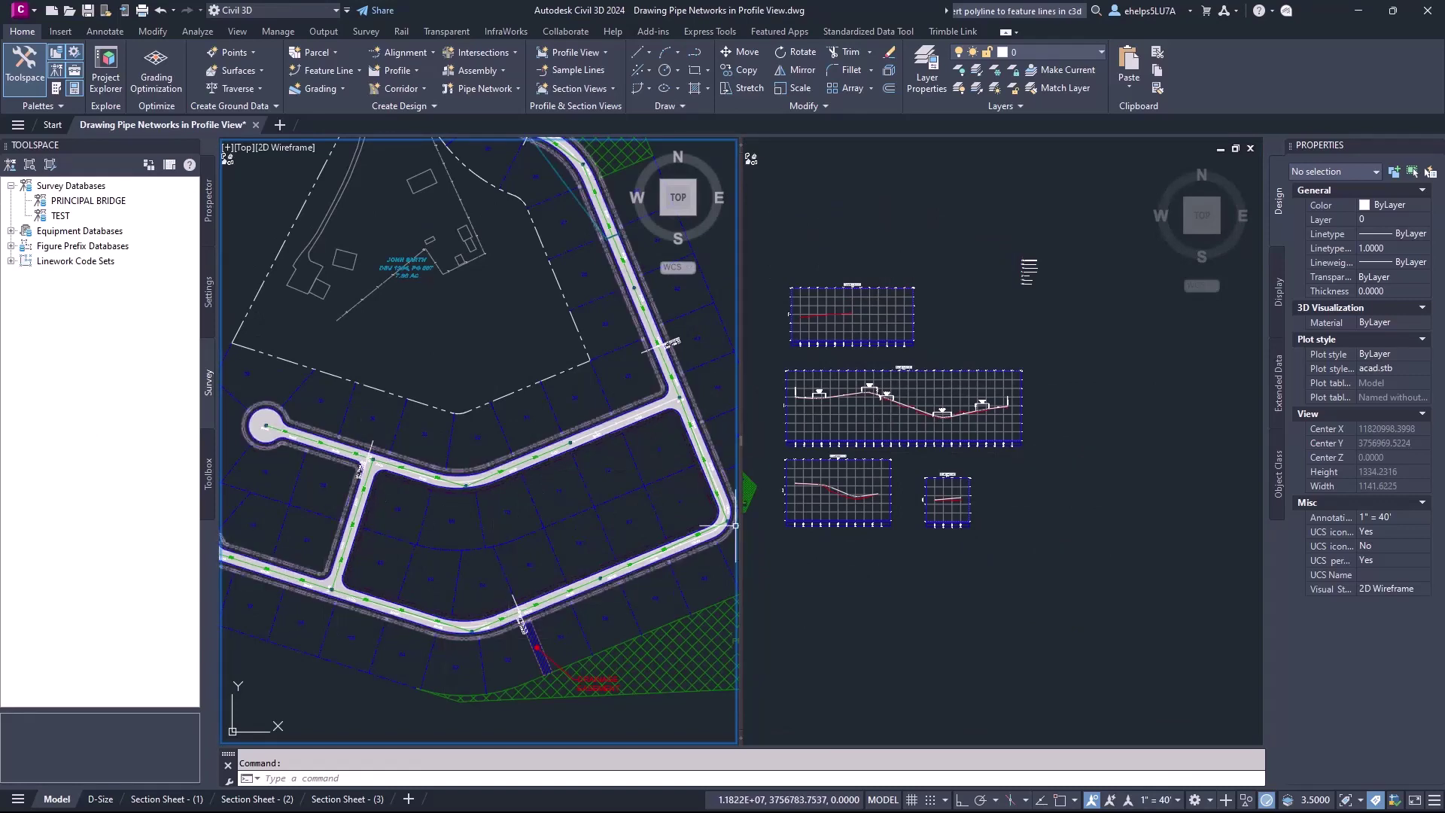
click(933, 594)
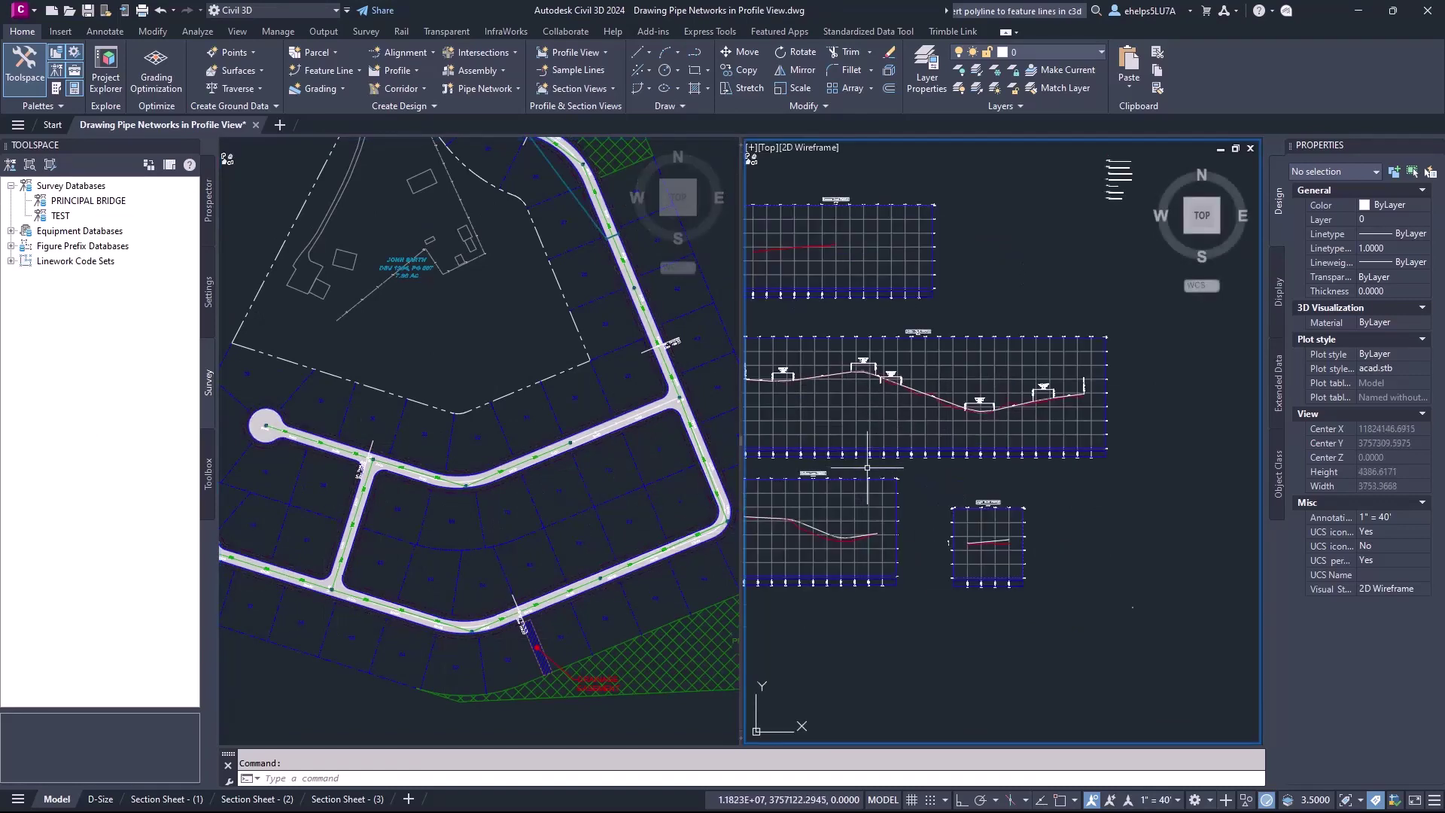
scroll(979, 514, up, 3)
scroll(978, 513, up, 2)
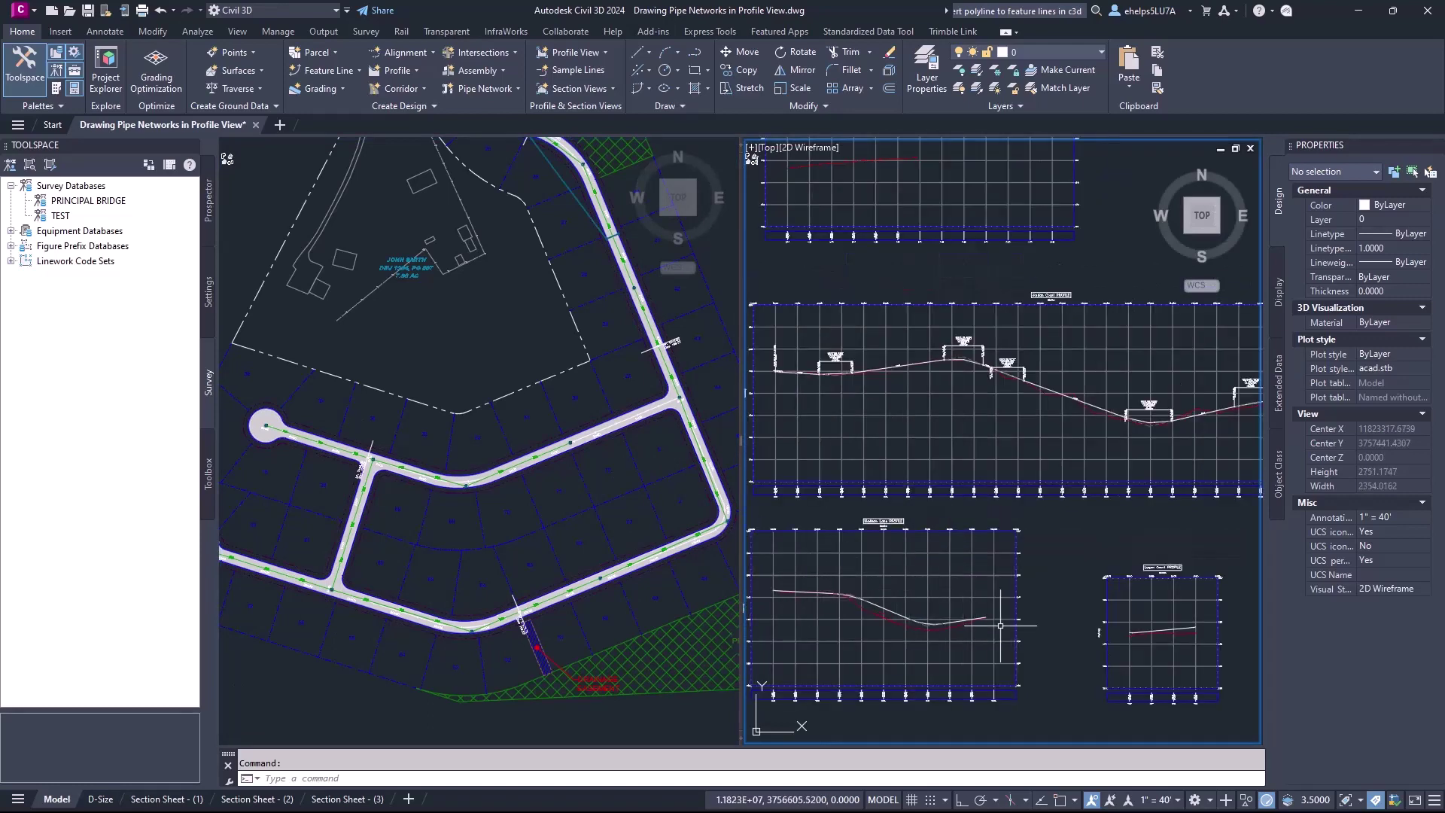
mouse_move(1000, 625)
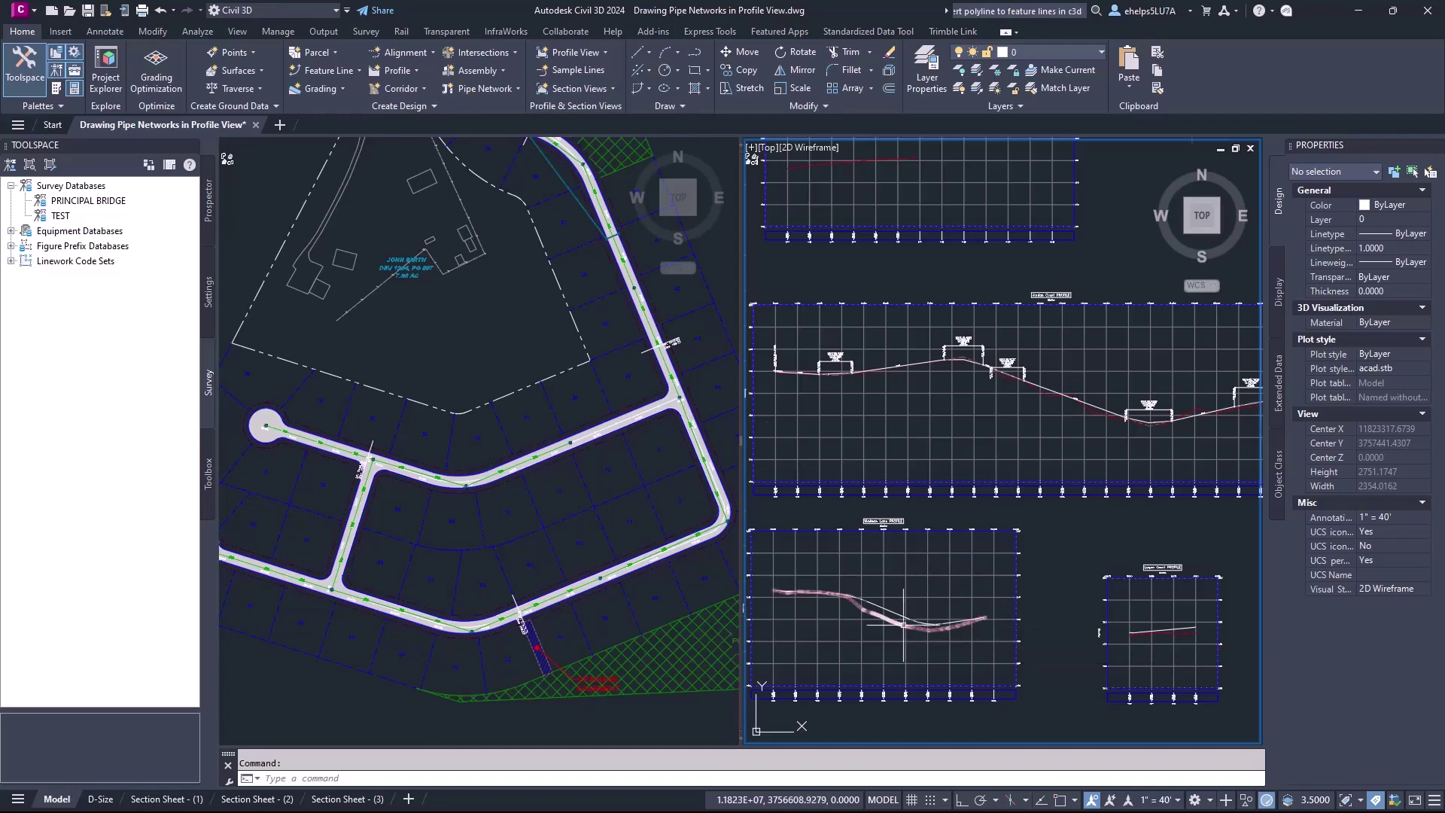
scroll(968, 536, up, 2)
middle_drag(968, 535, 746, 621)
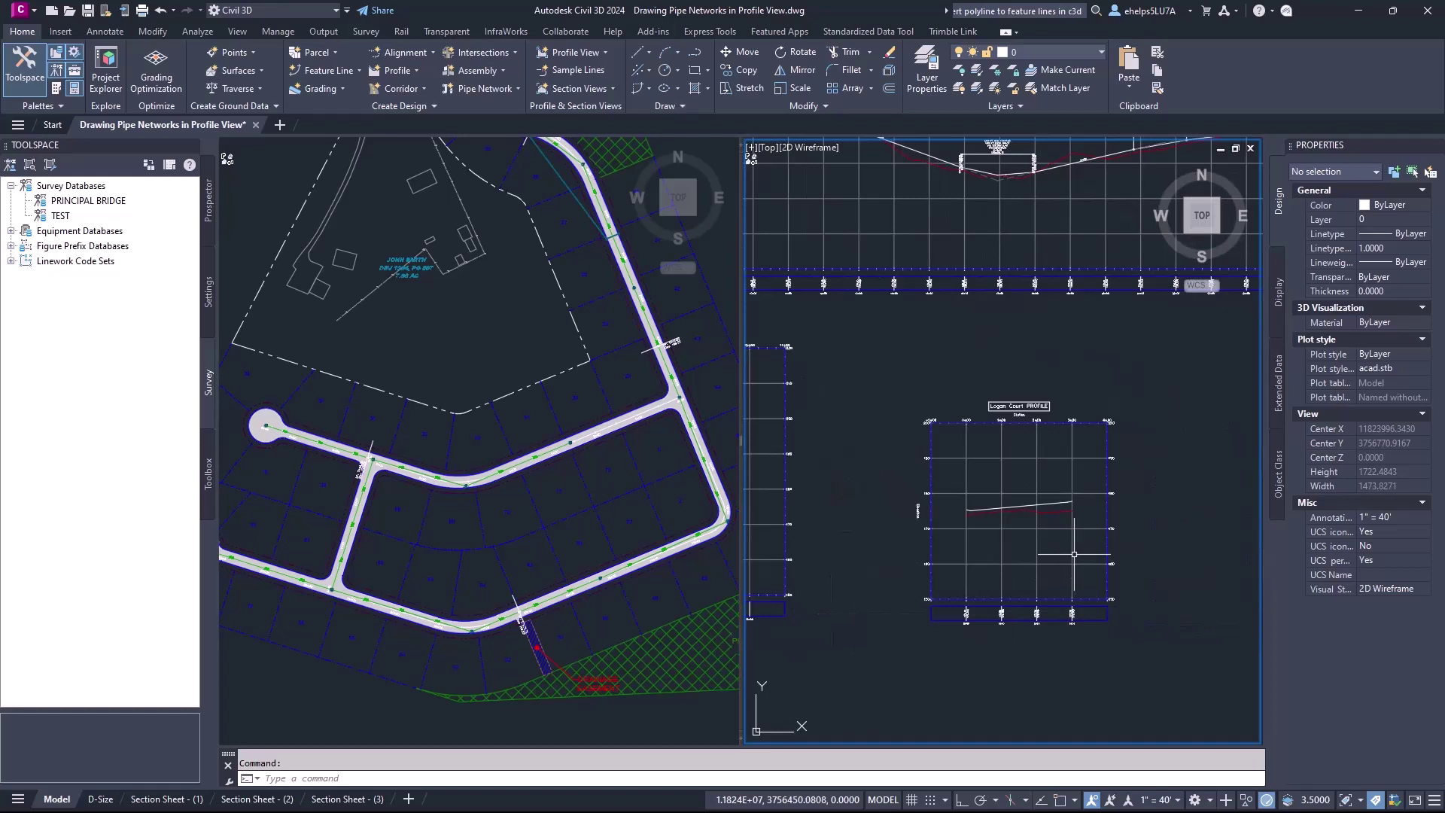
scroll(1069, 553, up, 2)
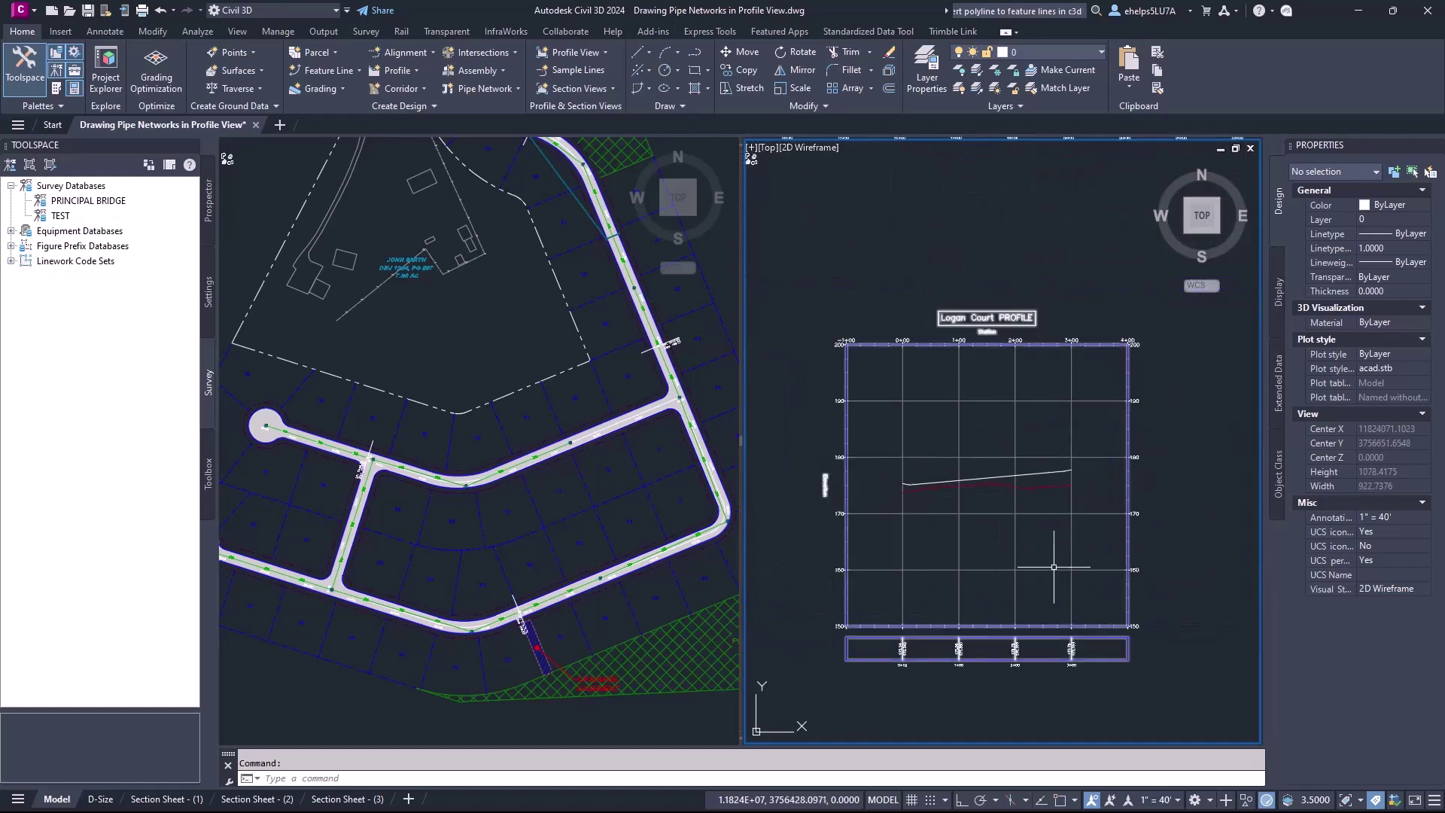
mouse_move(1053, 566)
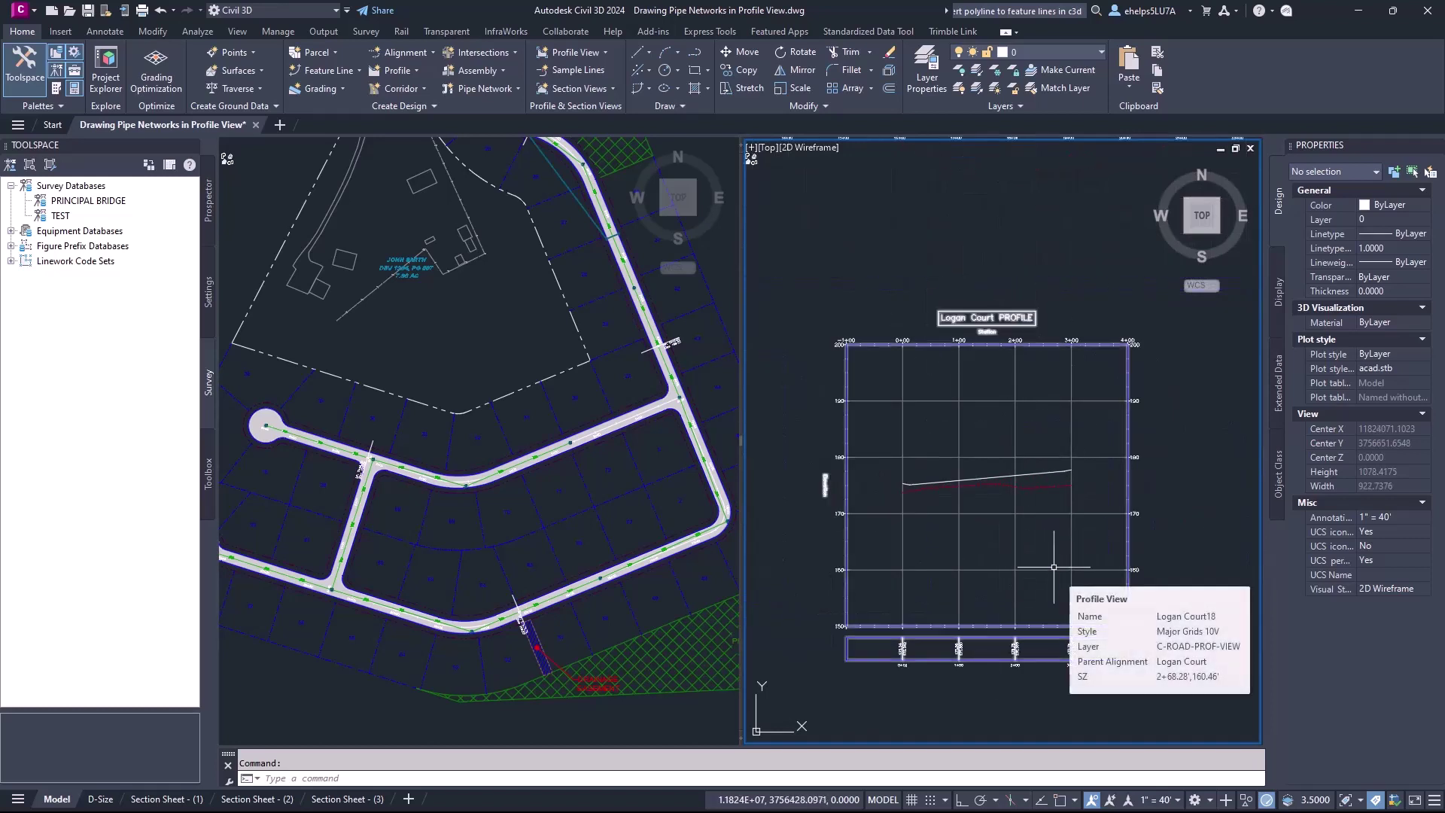
click(578, 353)
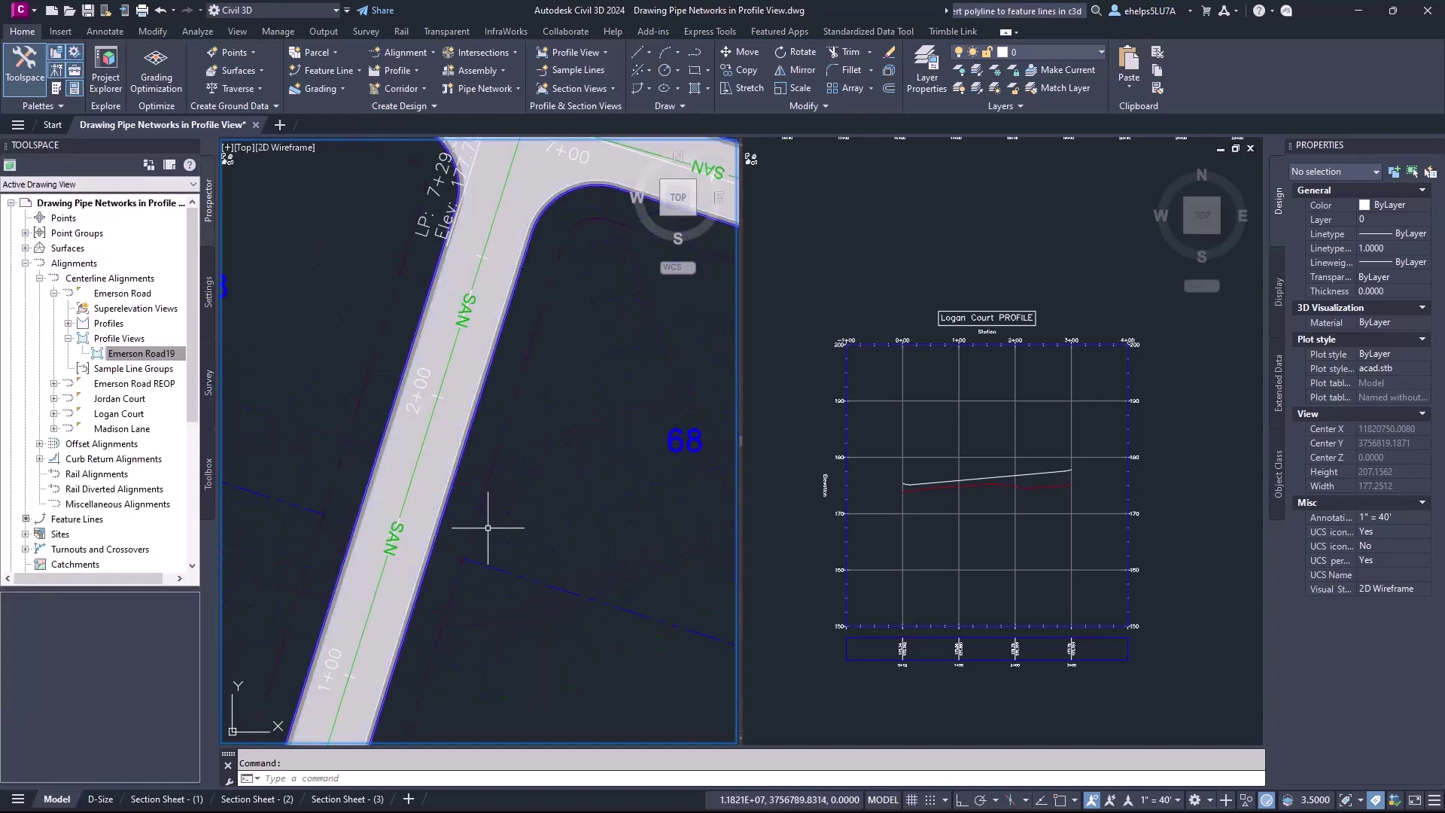
Step: Select sanitary Pipe - (69) along the side street plus its upper and lower manholes
scroll(488, 528, down, 3)
scroll(419, 516, up, 2)
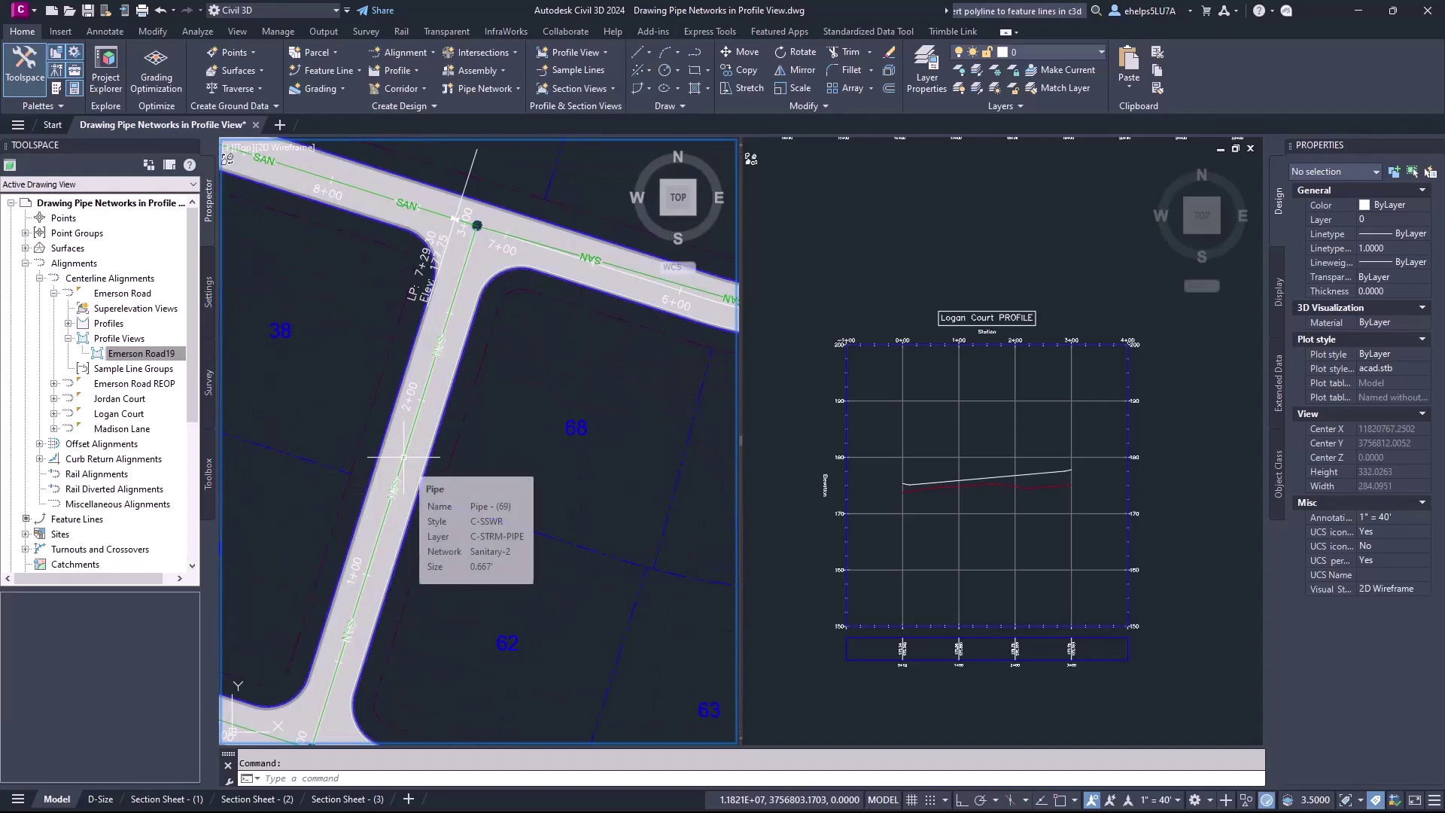
click(410, 434)
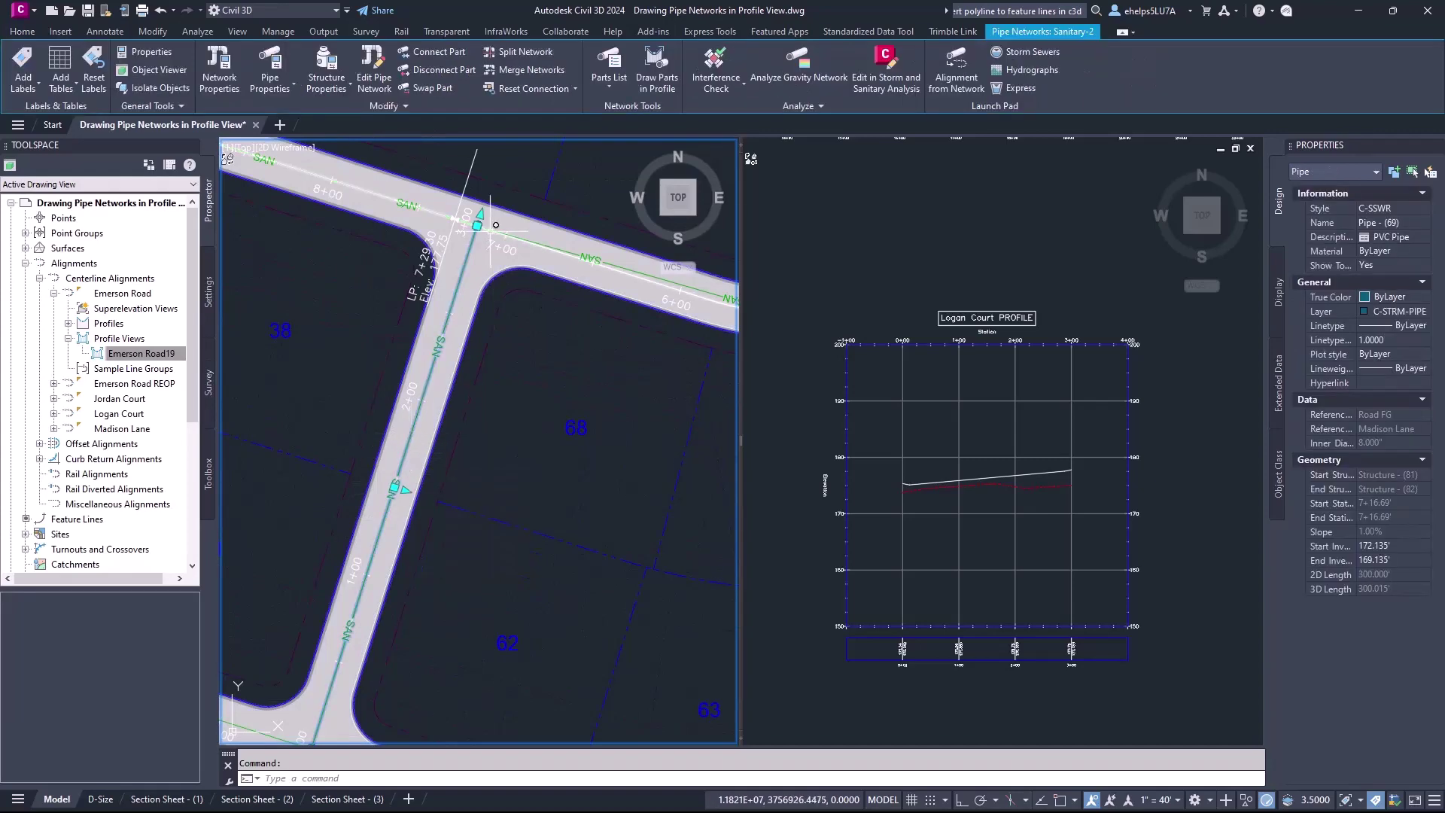
scroll(477, 223, up, 7)
click(478, 220)
scroll(479, 248, down, 5)
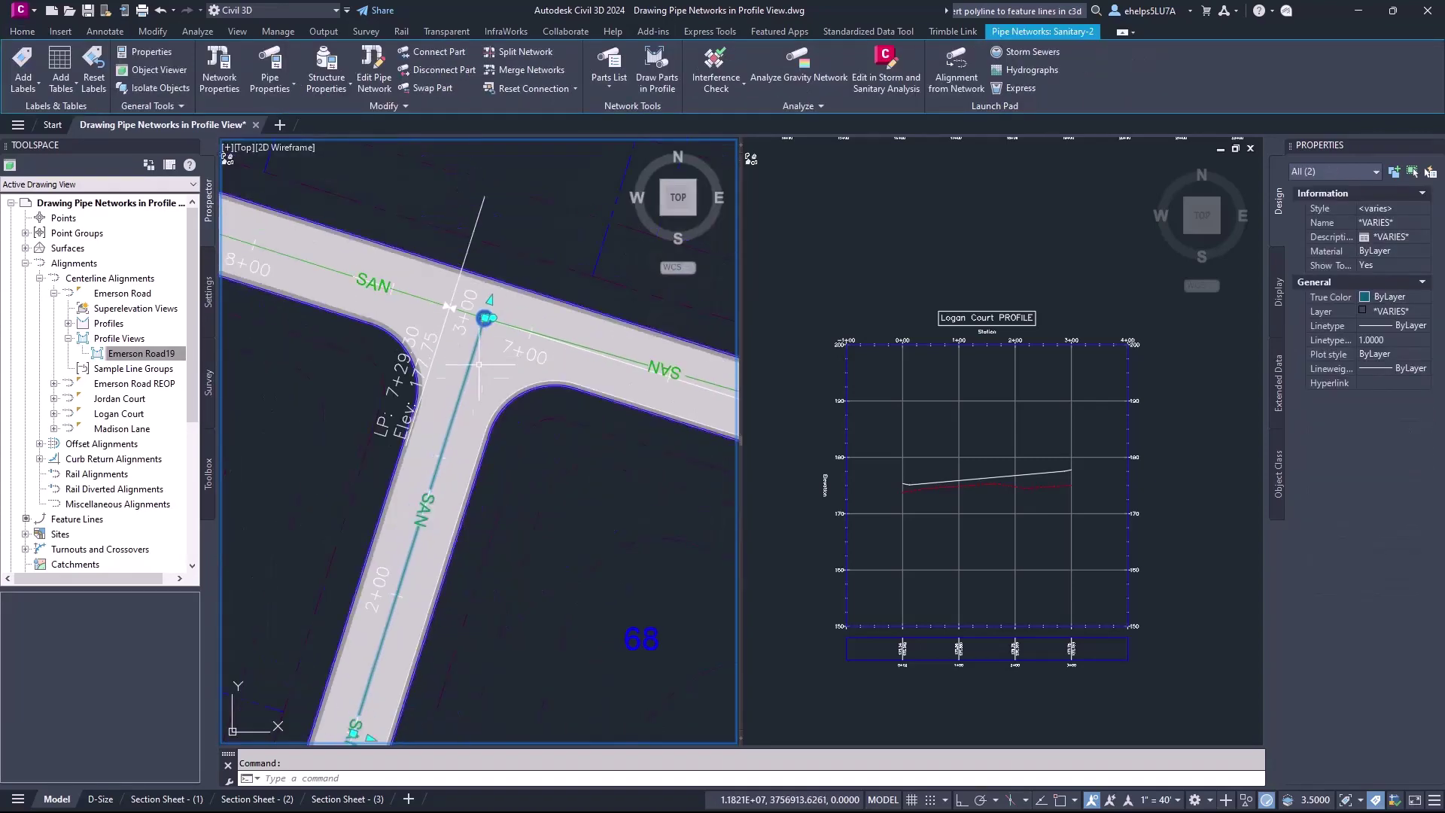
scroll(383, 647, up, 5)
middle_drag(384, 647, 455, 419)
scroll(421, 527, up, 5)
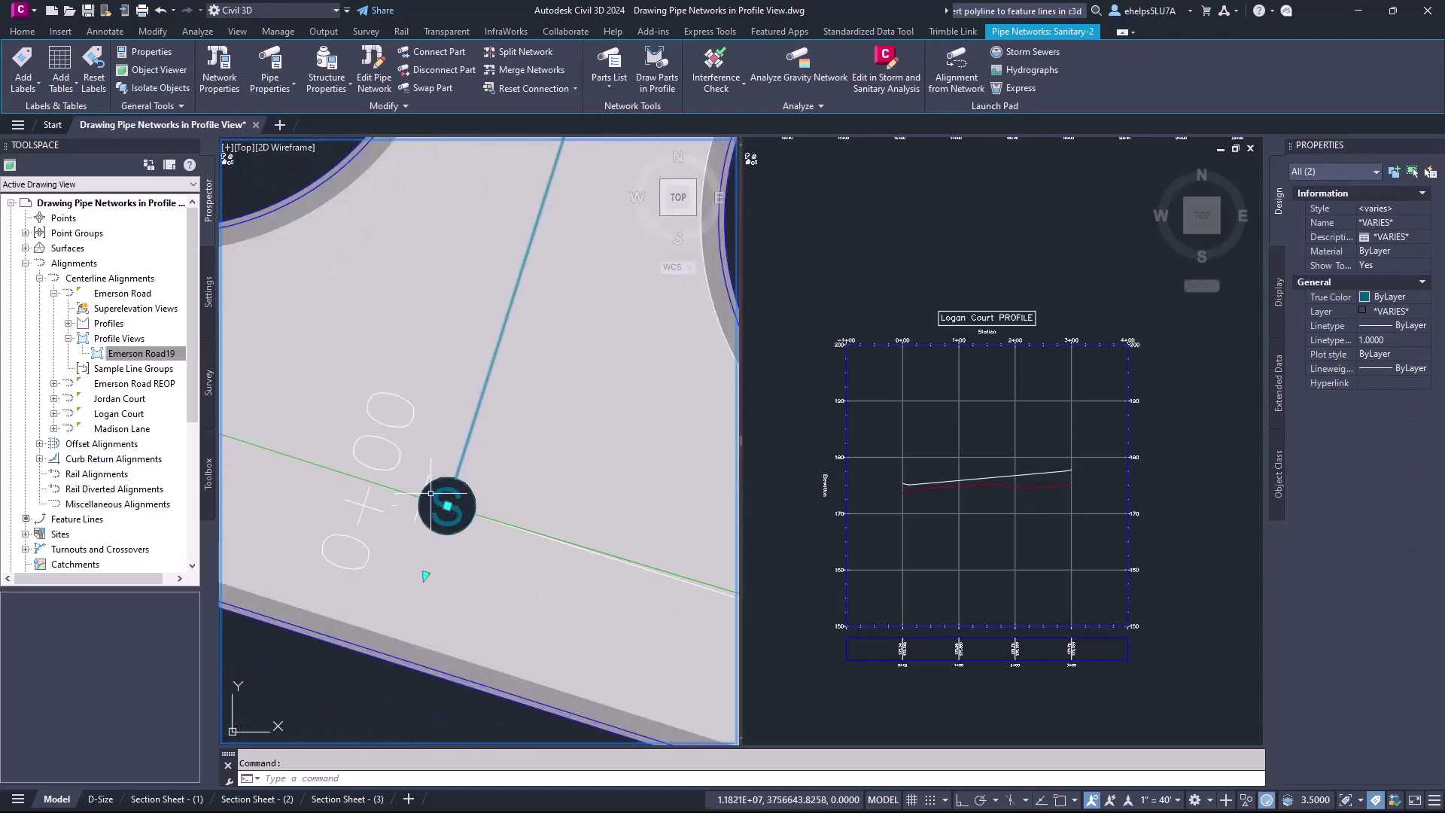
click(504, 391)
scroll(504, 391, down, 5)
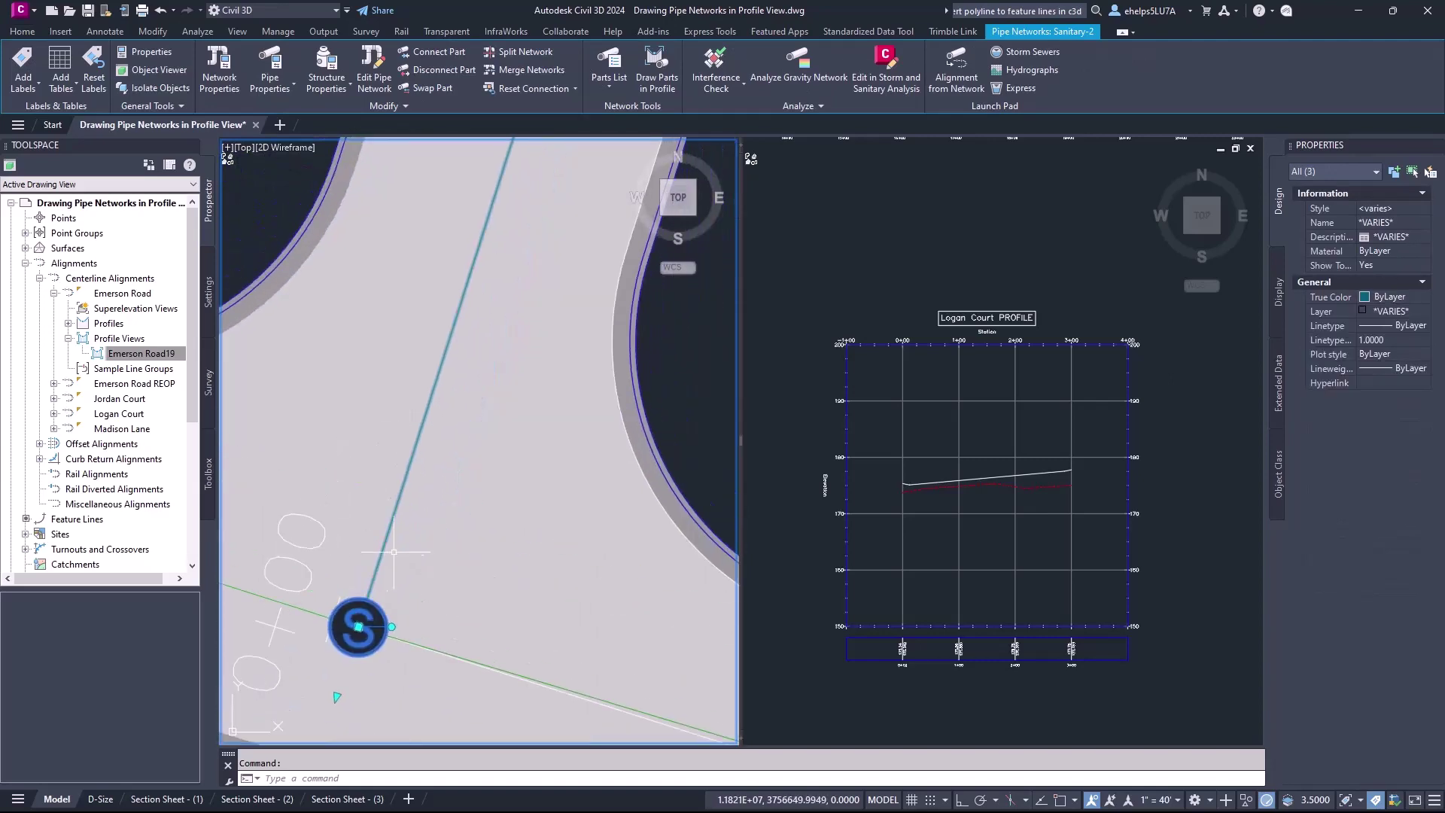
middle_drag(482, 421, 430, 468)
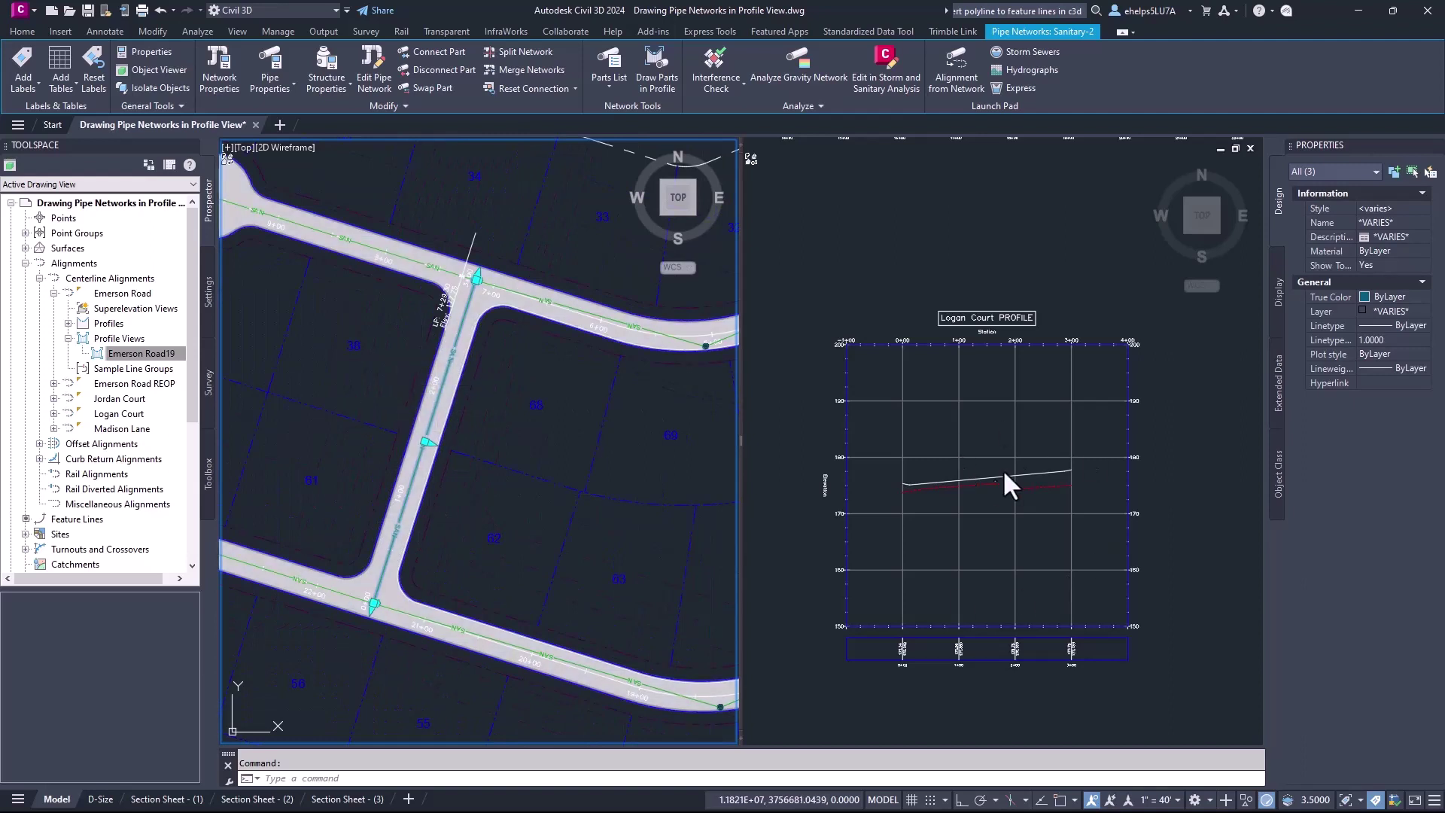
Step: Use Draw Parts in Profile View to add the selected pipe and manholes to the Logan Court profile view
right_click(436, 411)
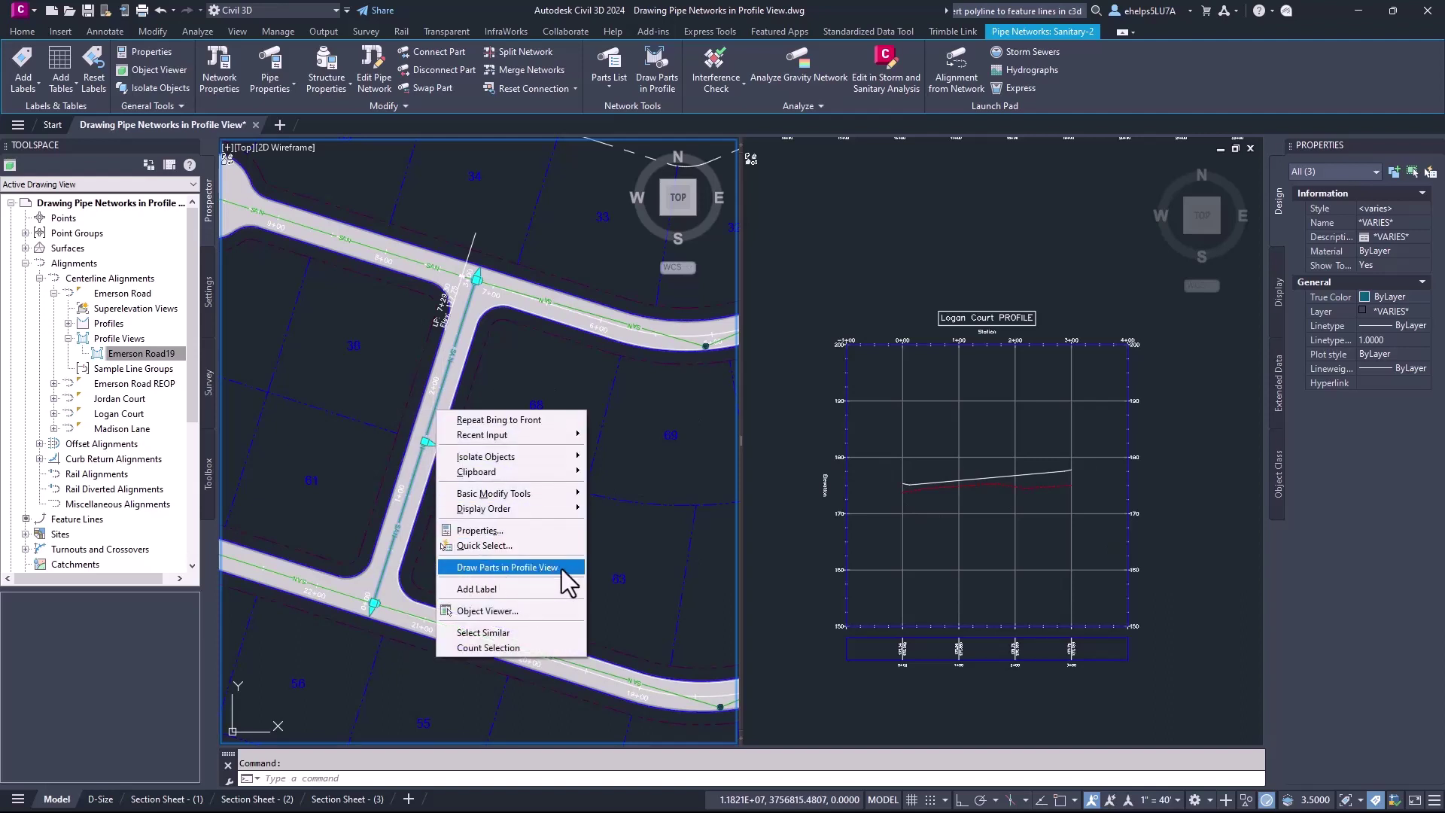
click(527, 567)
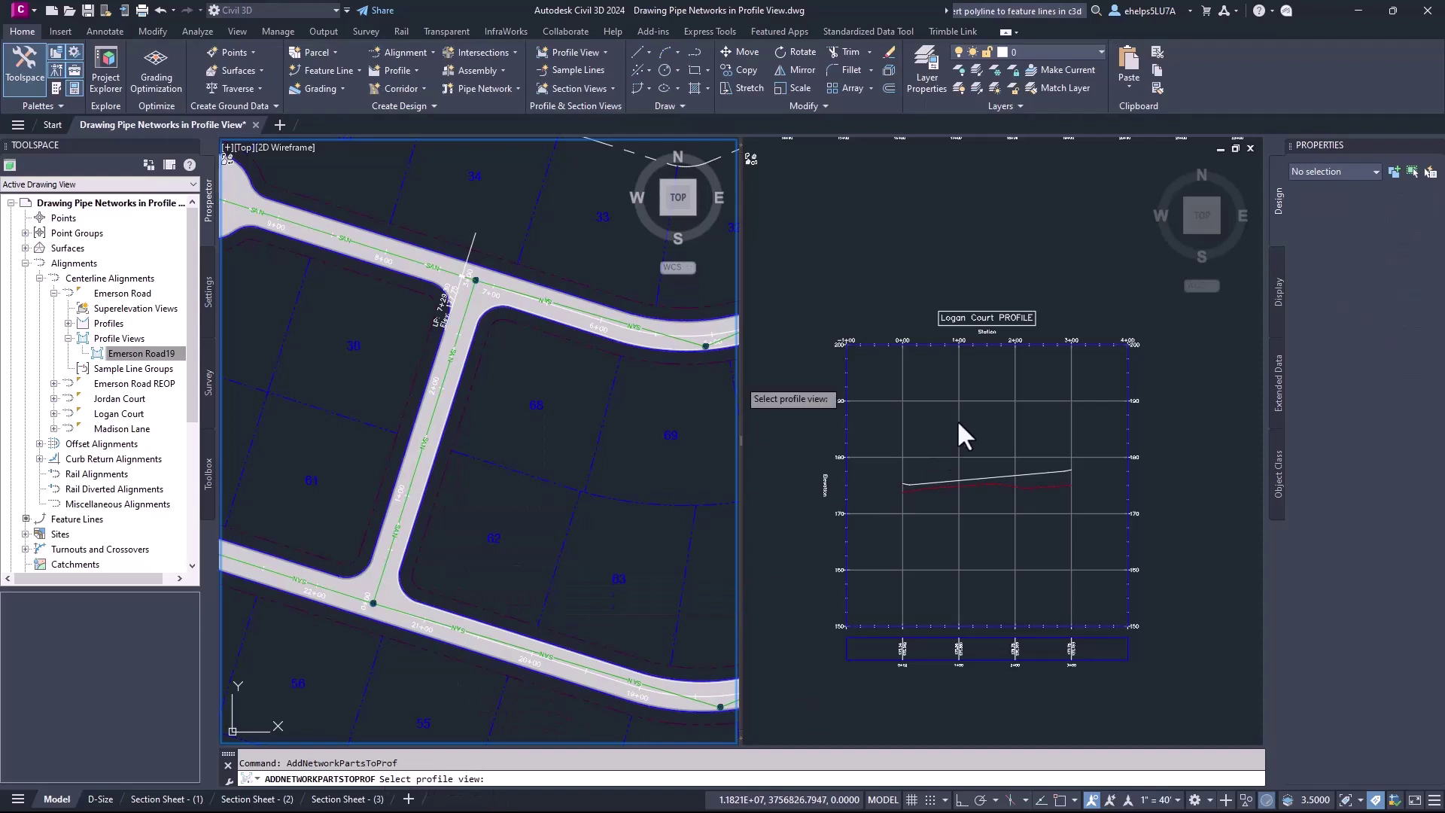
click(937, 438)
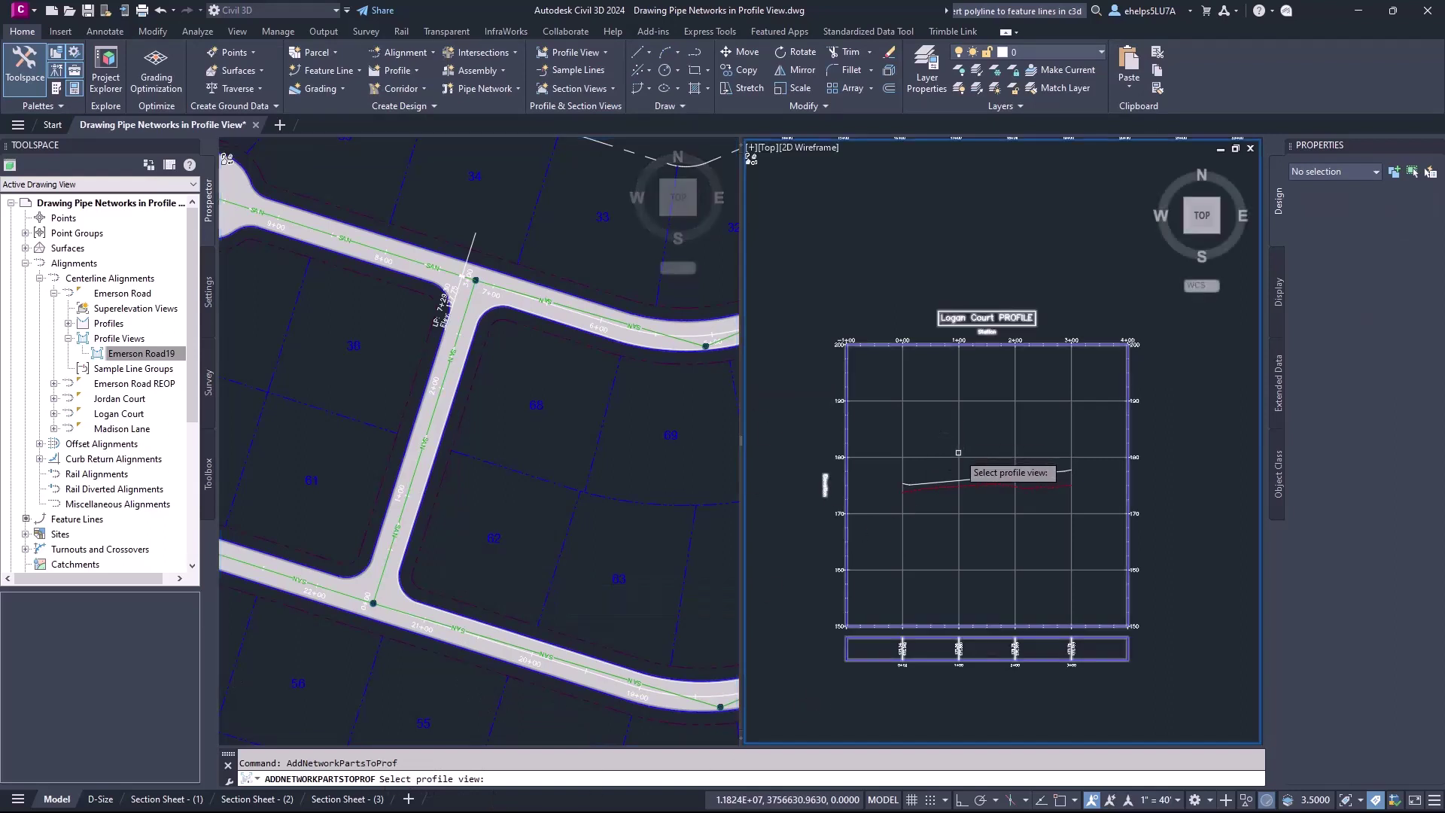
click(960, 450)
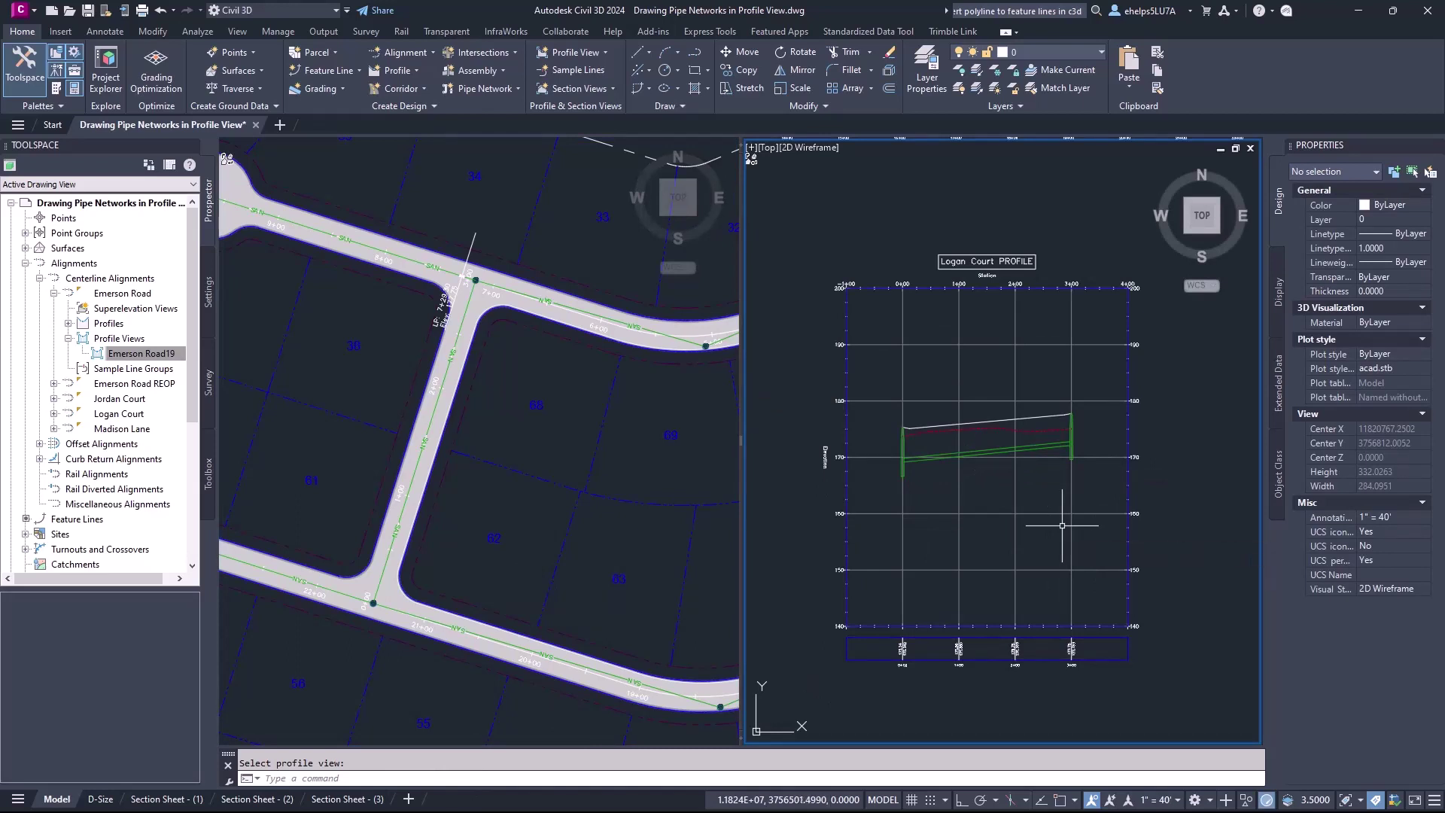
click(515, 460)
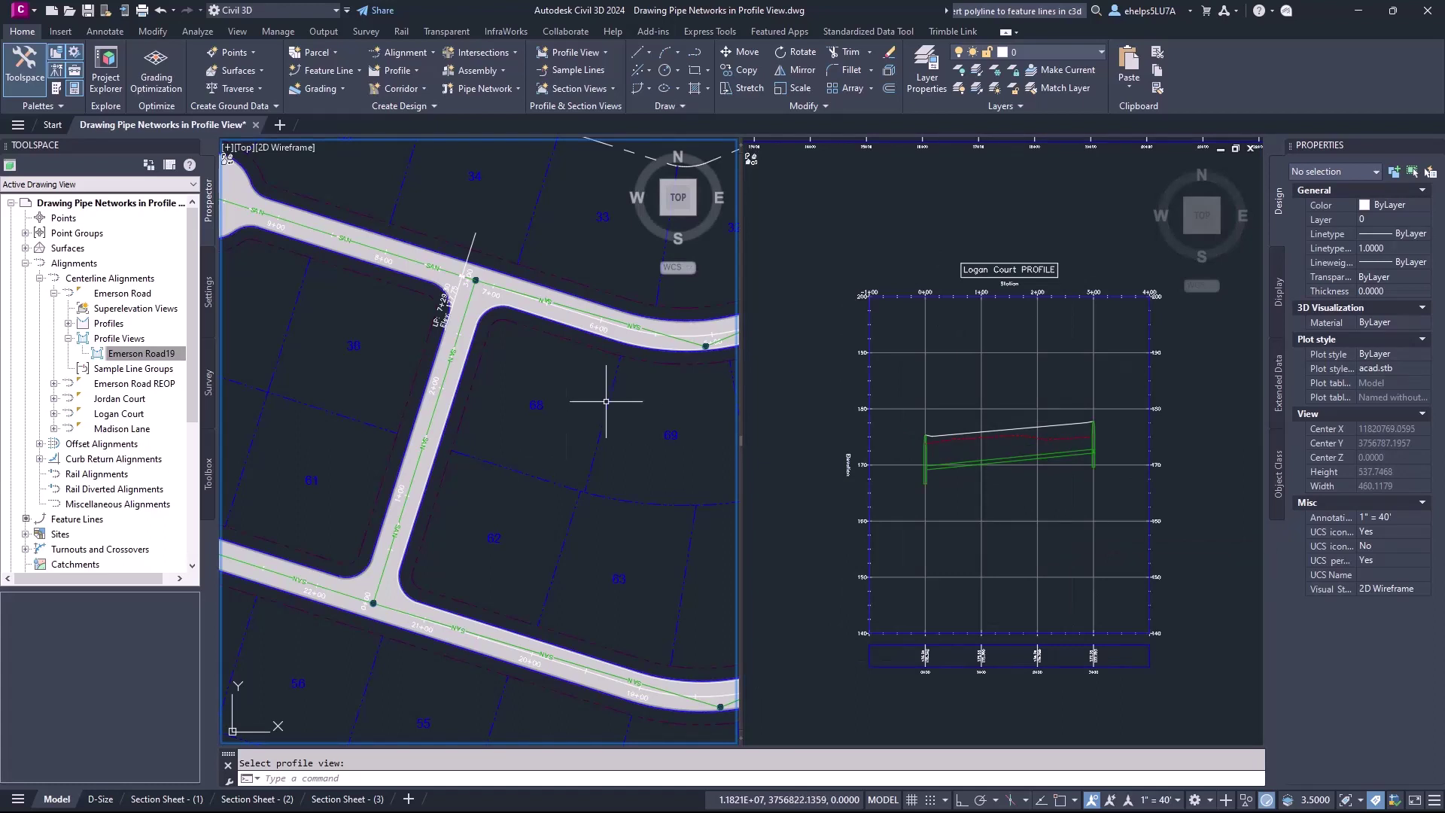
click(1060, 516)
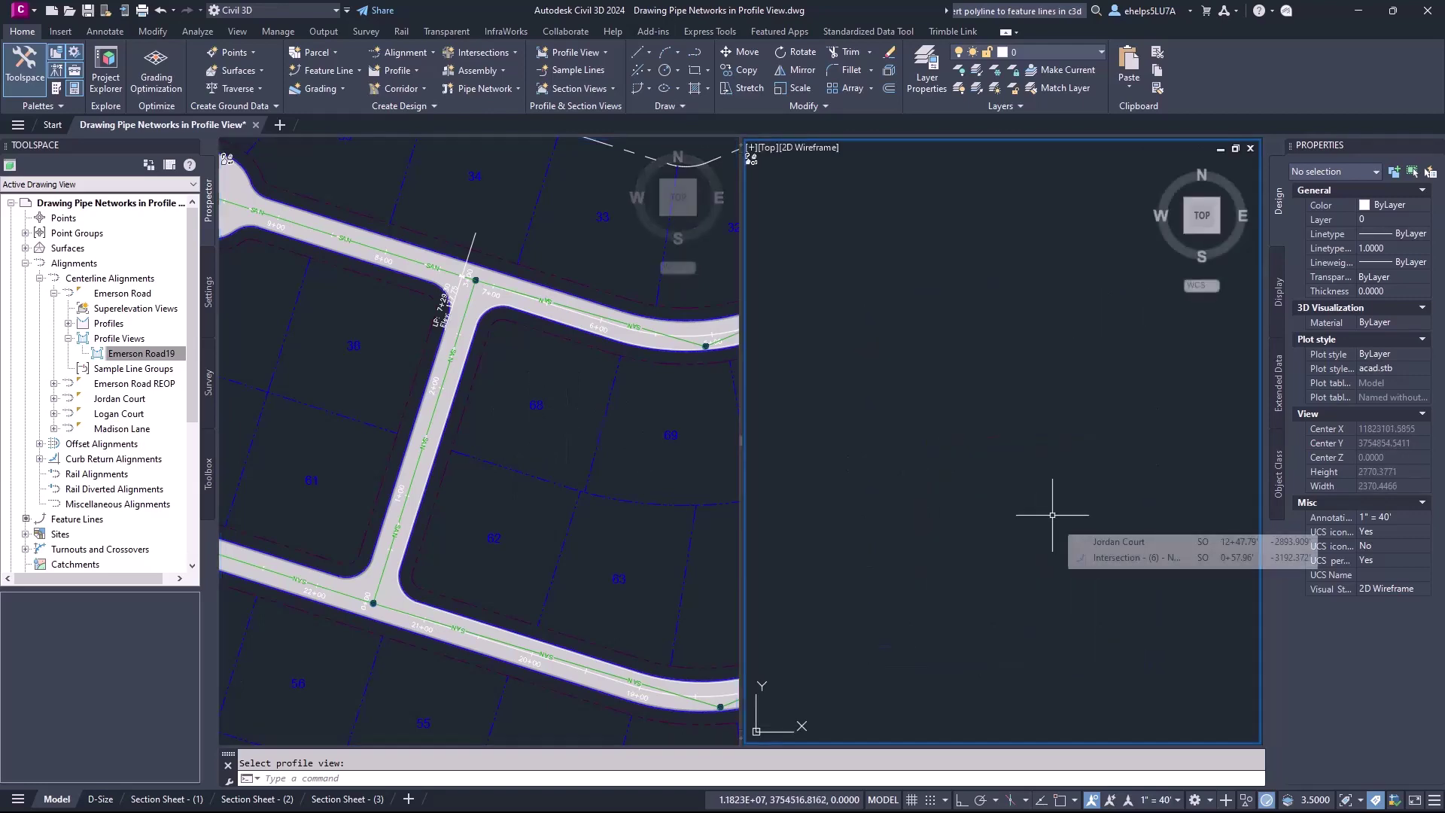
Step: Show the Home ribbon's Alignment creation list, including Create Alignment from Network Parts
middle_drag(986, 297, 948, 300)
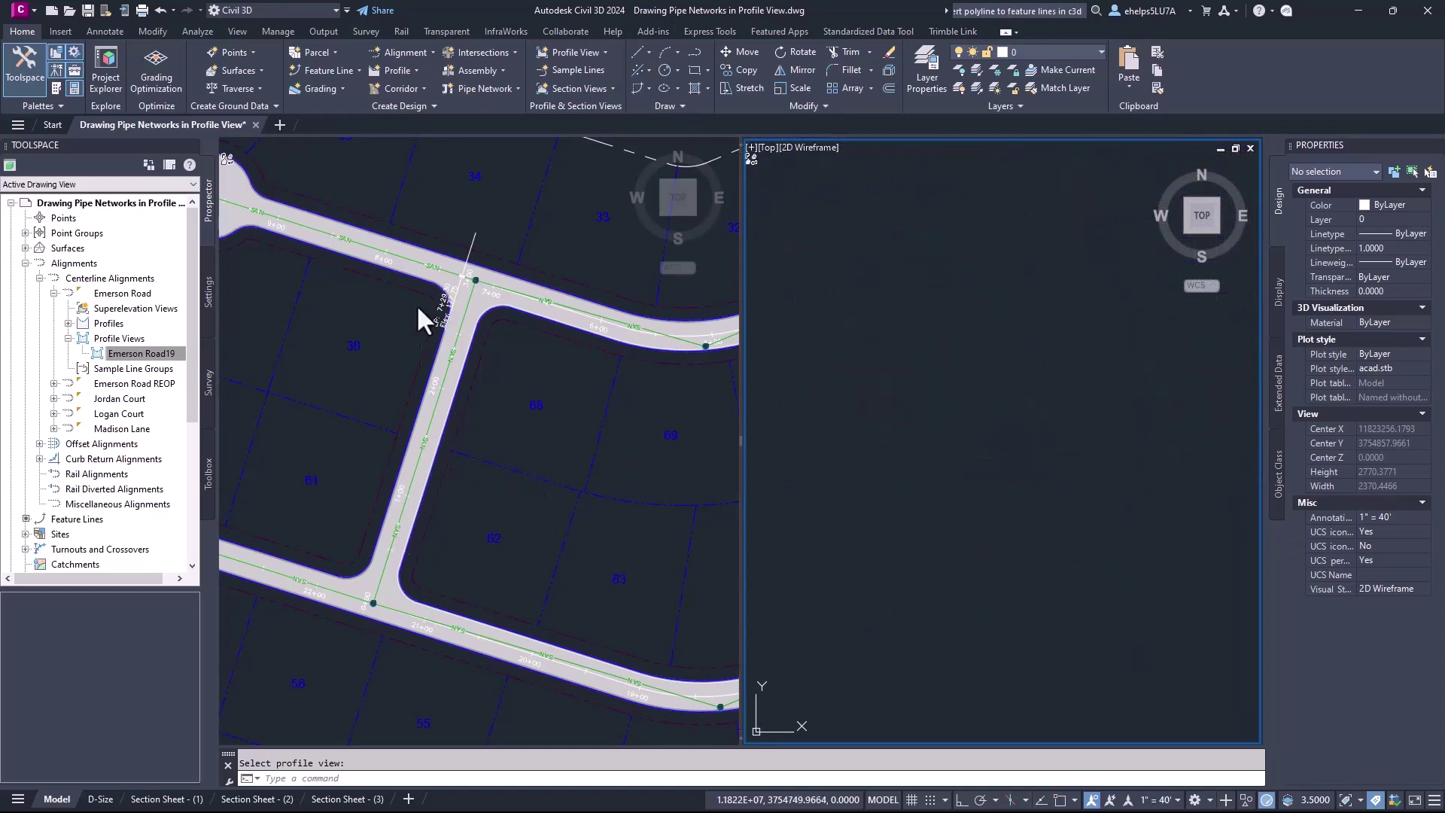
click(470, 507)
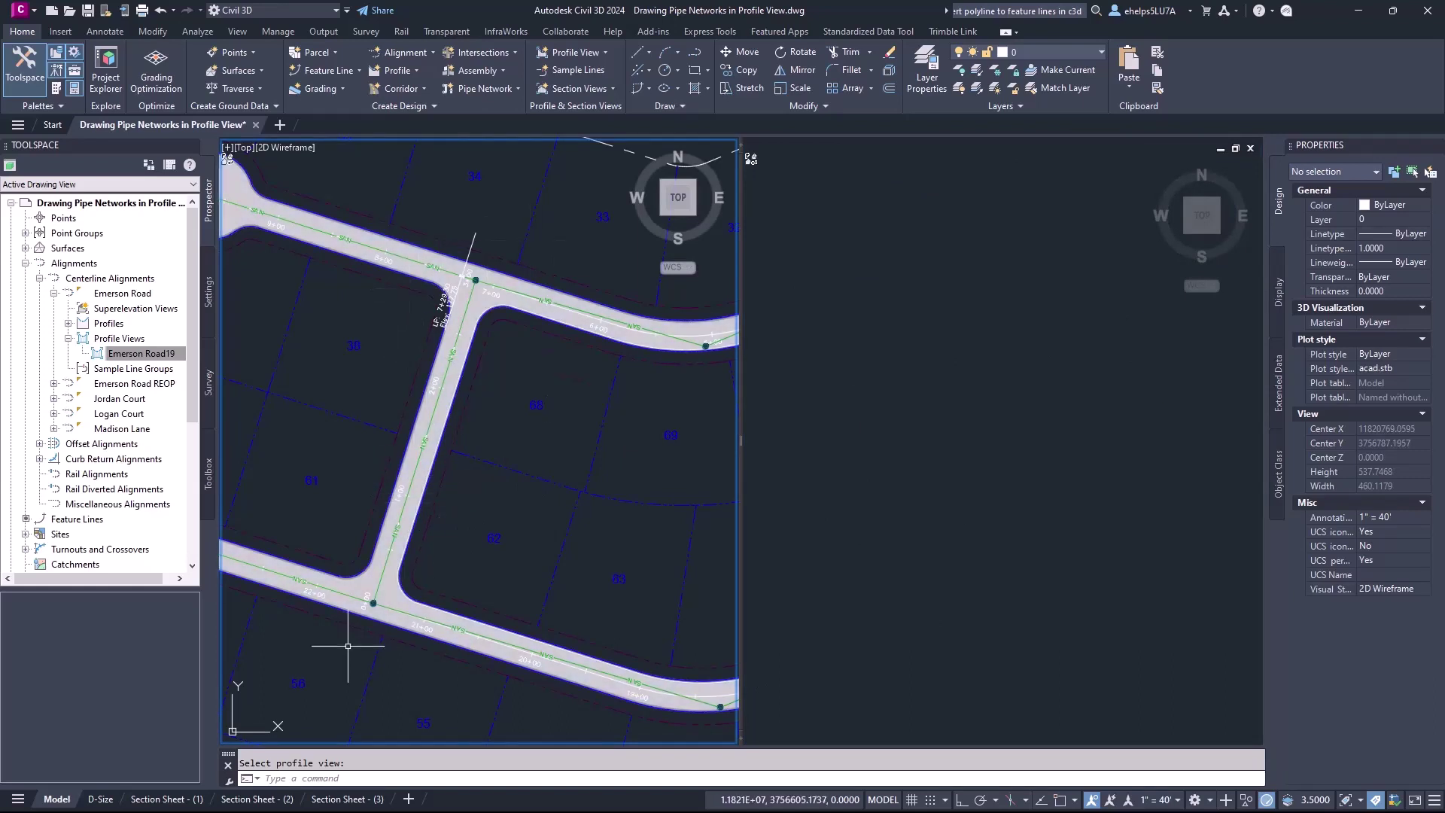
click(431, 51)
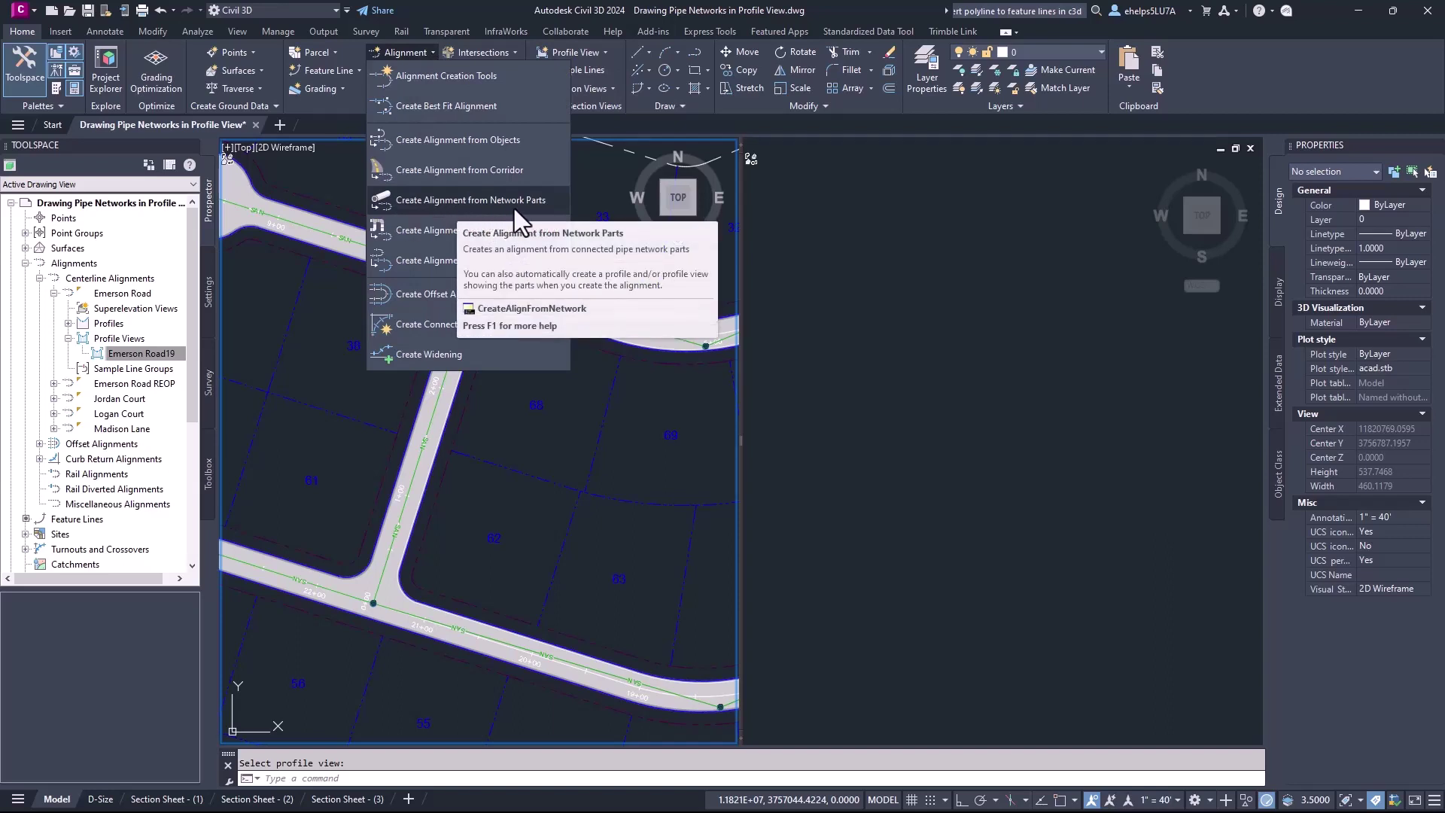
Step: Create an alignment from network parts by picking the lower manhole and its connecting sanitary pipe
click(485, 201)
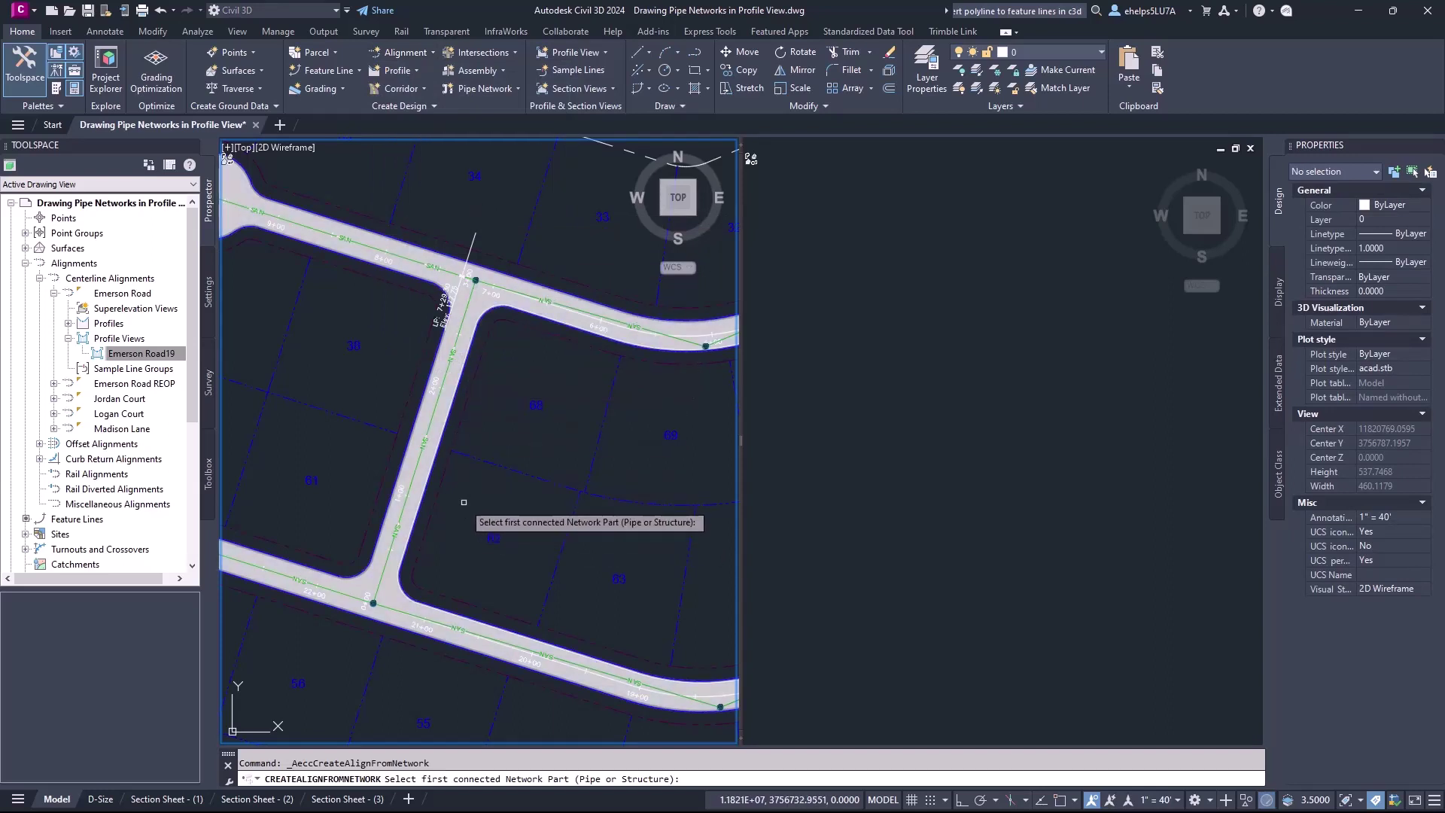
scroll(375, 604, up, 5)
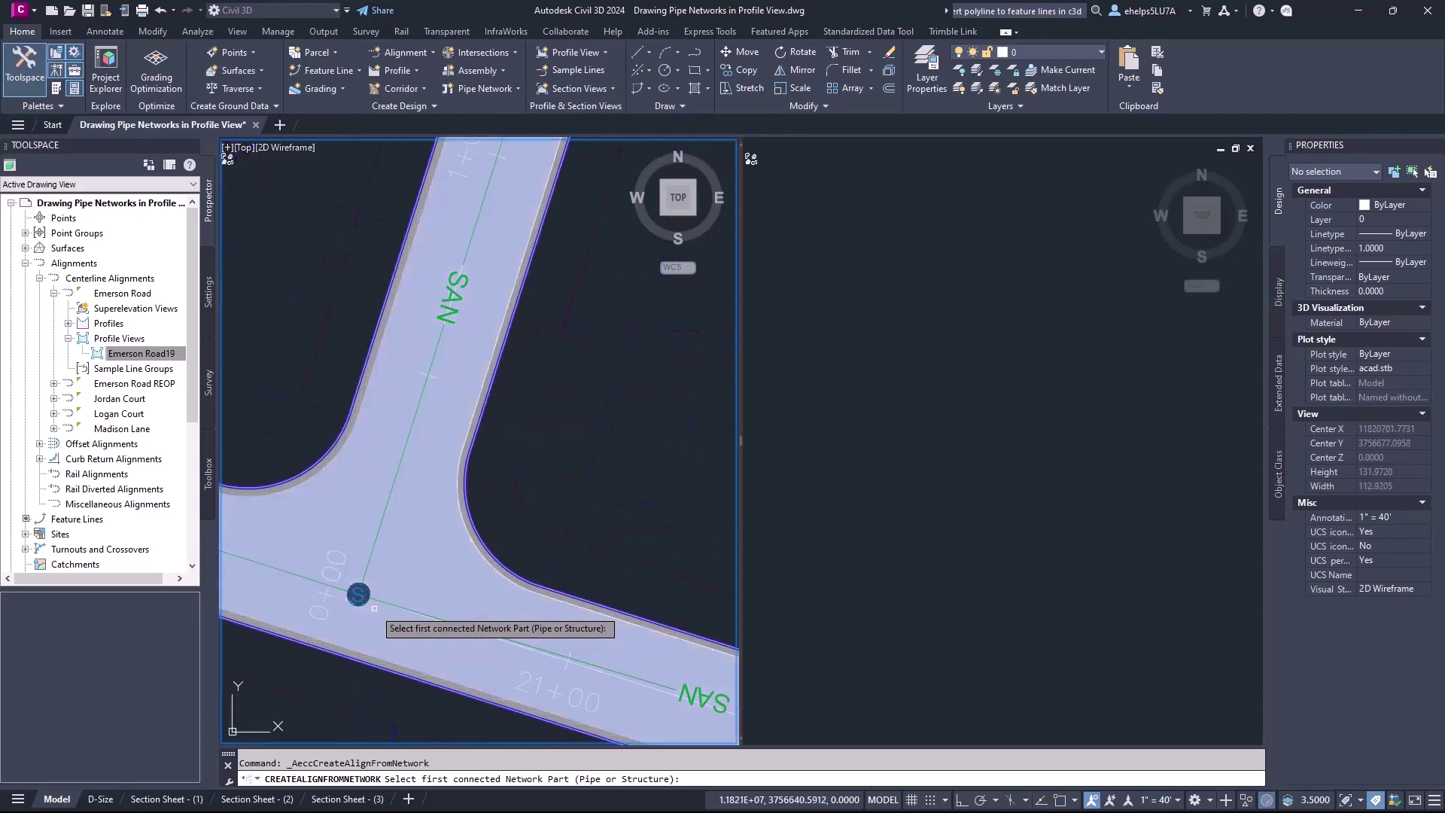
scroll(365, 602, up, 5)
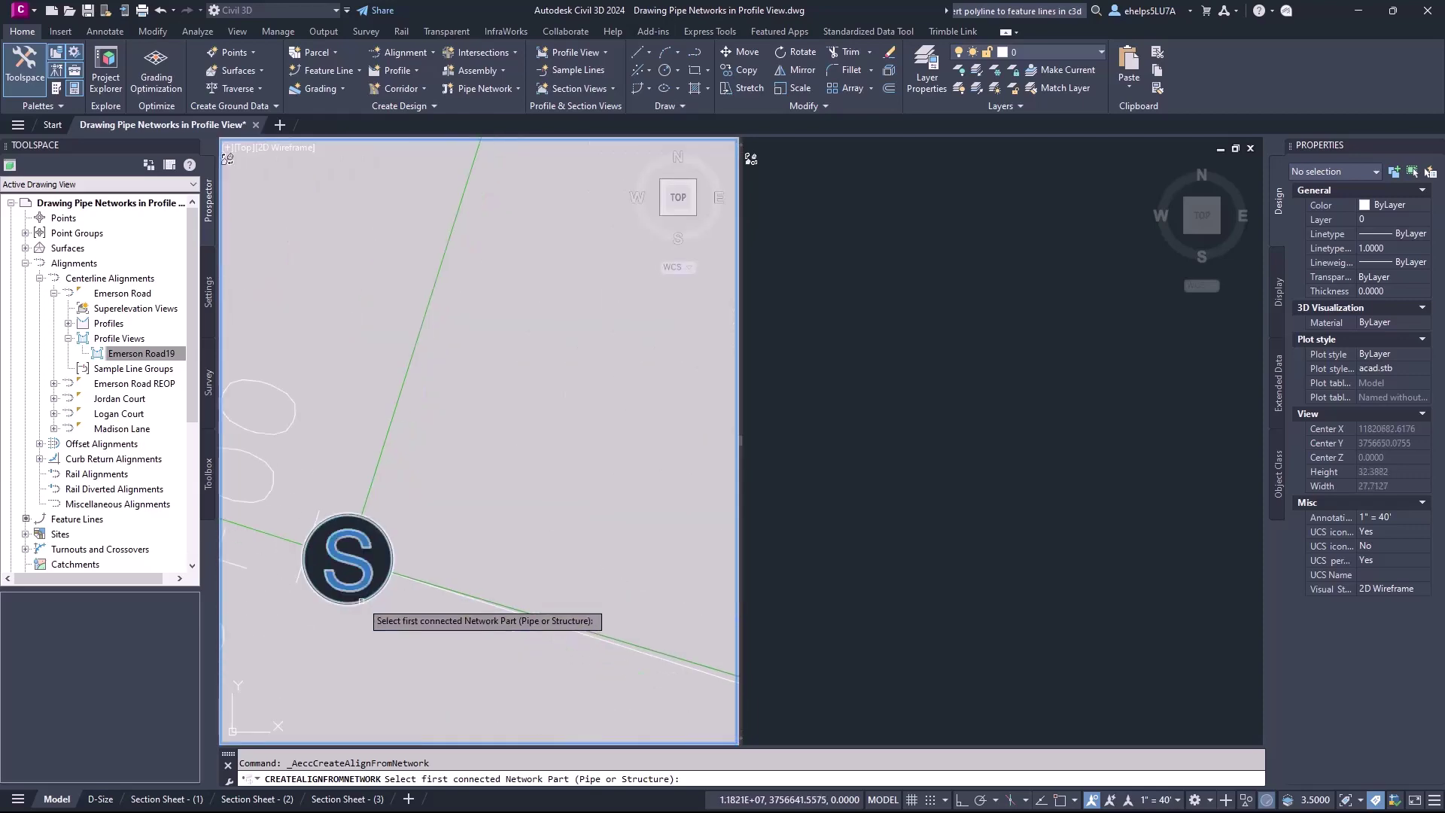
click(361, 600)
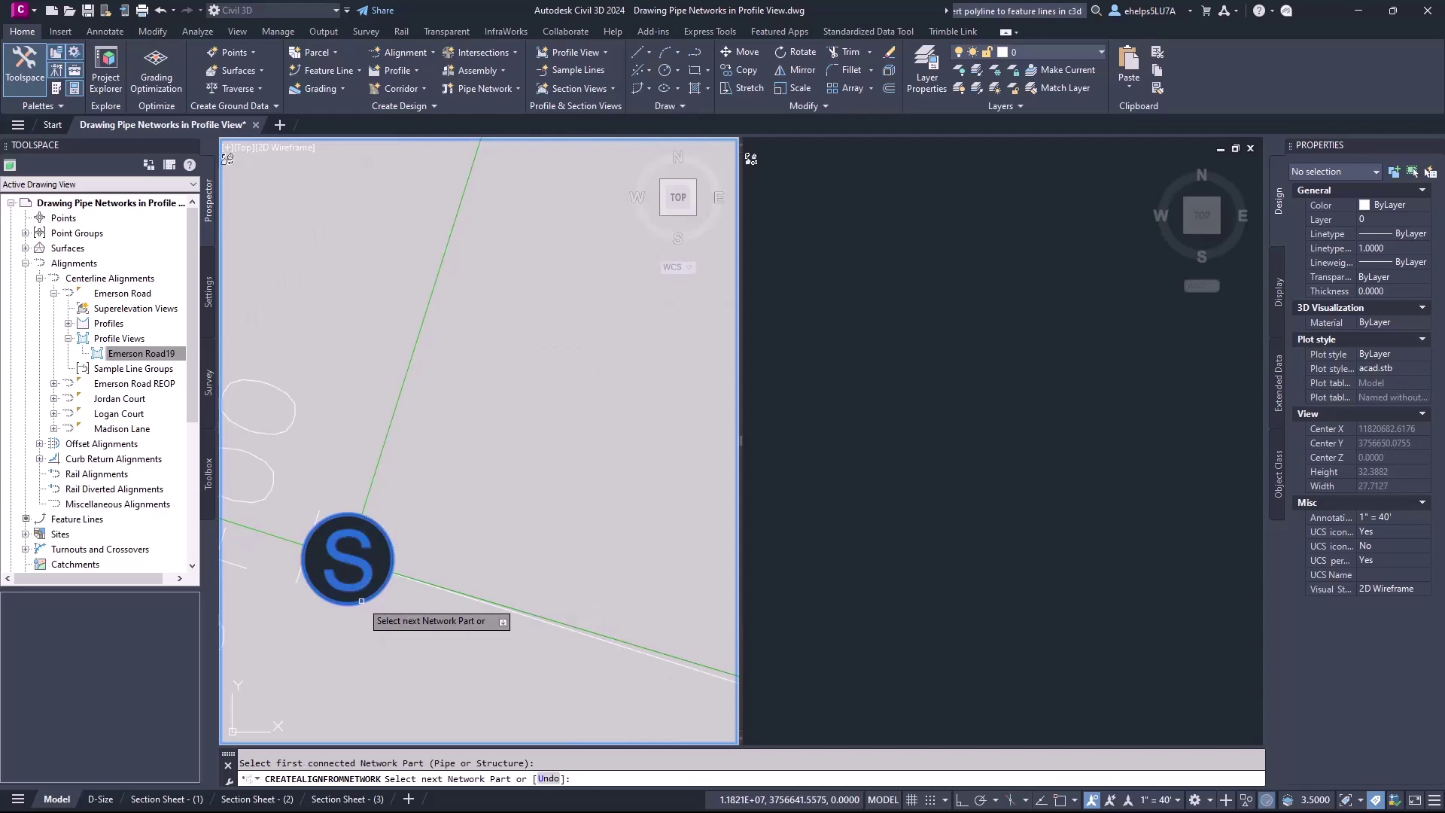
click(378, 460)
scroll(417, 469, down, 7)
middle_drag(532, 272, 451, 226)
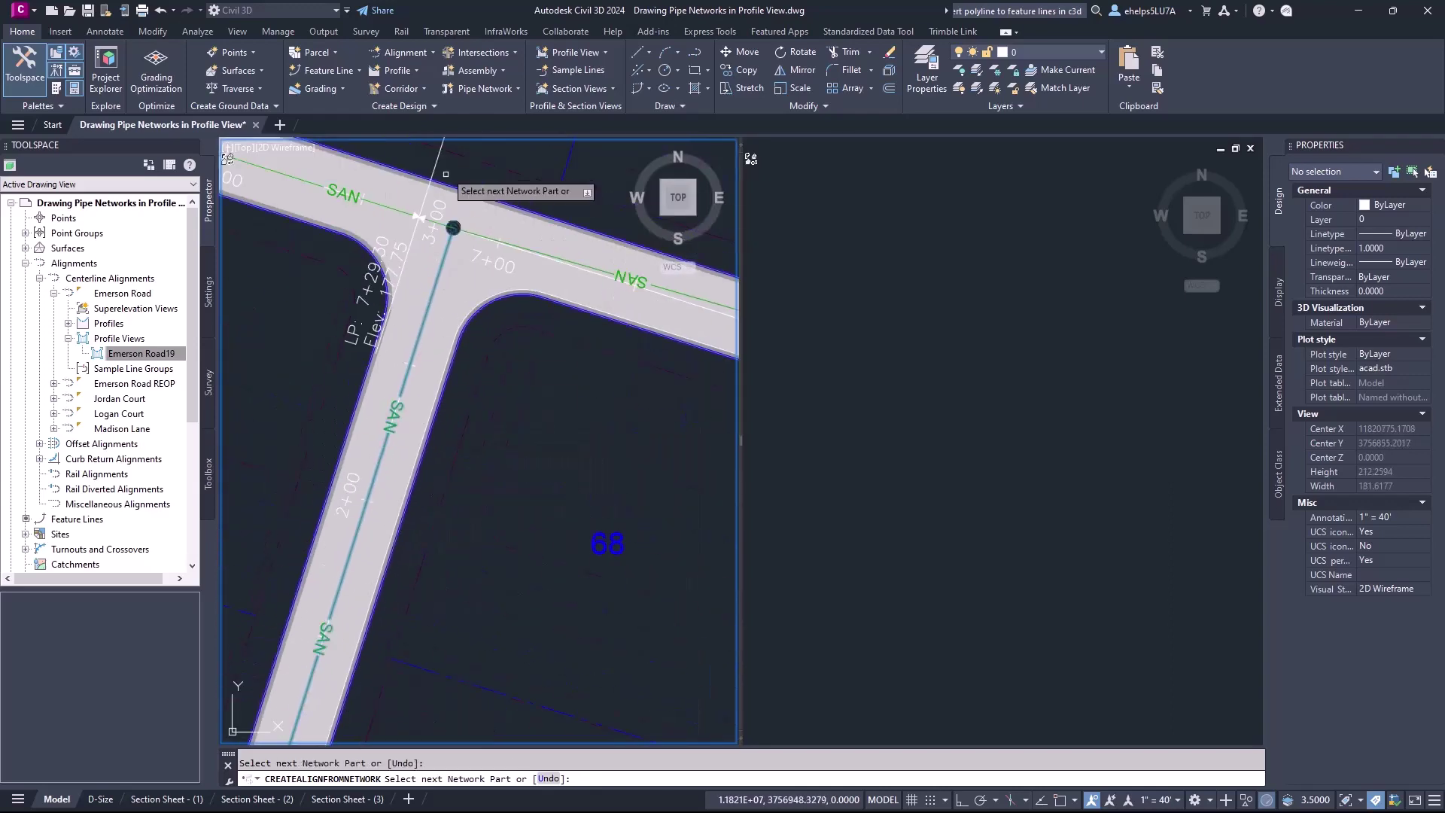
scroll(504, 329, up, 10)
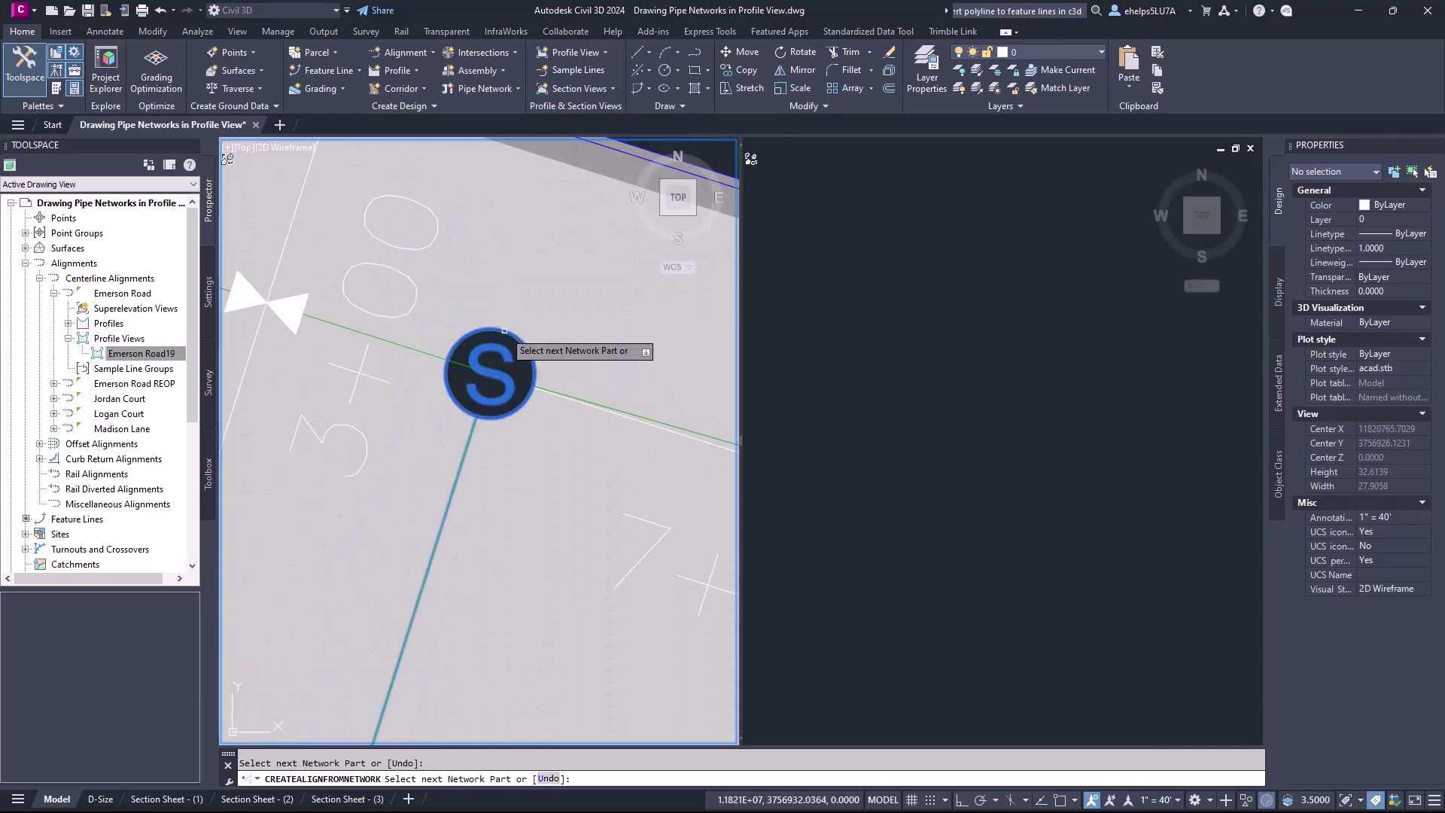
scroll(487, 340, down, 4)
scroll(487, 340, down, 8)
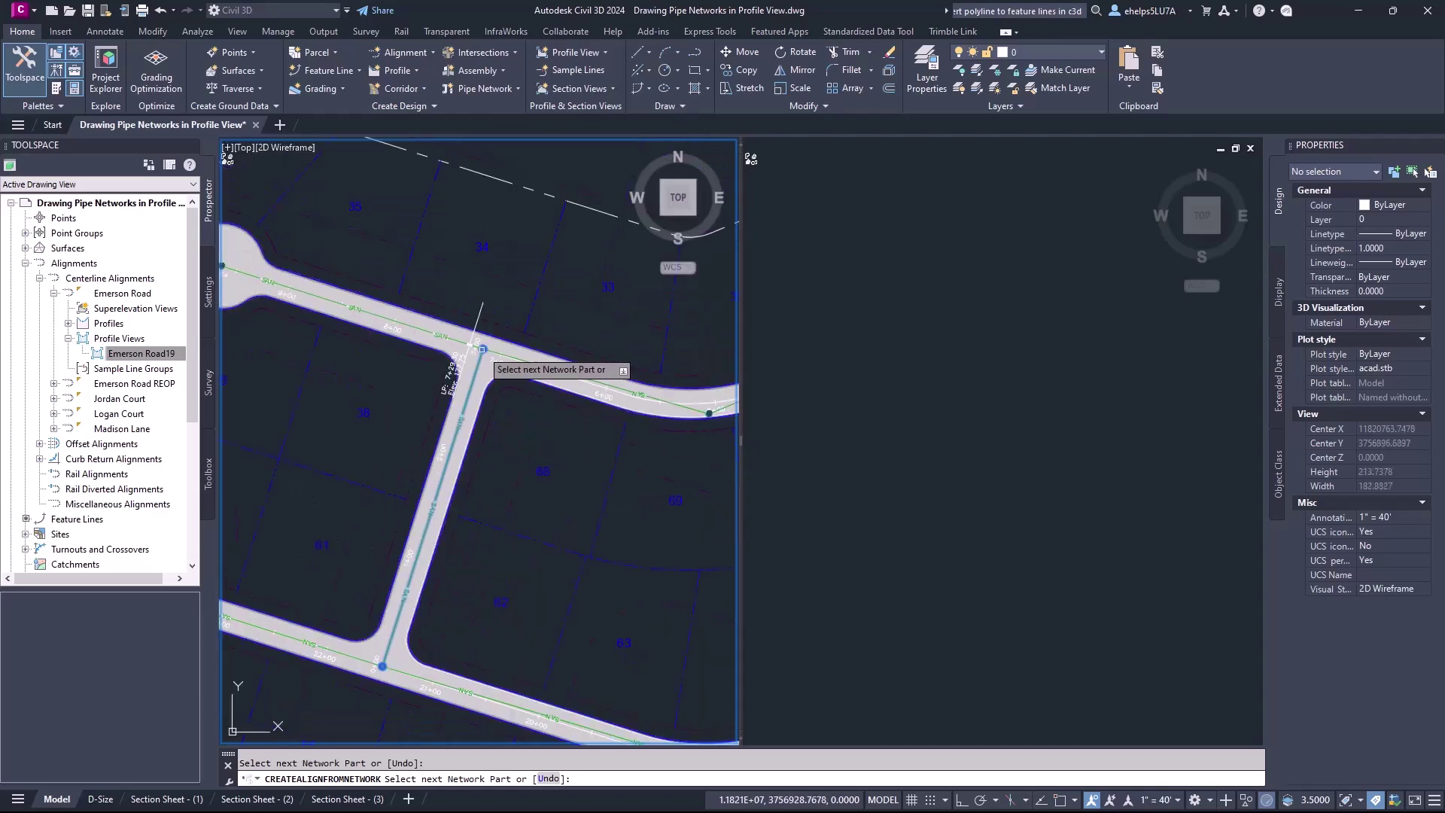
middle_drag(487, 563, 474, 448)
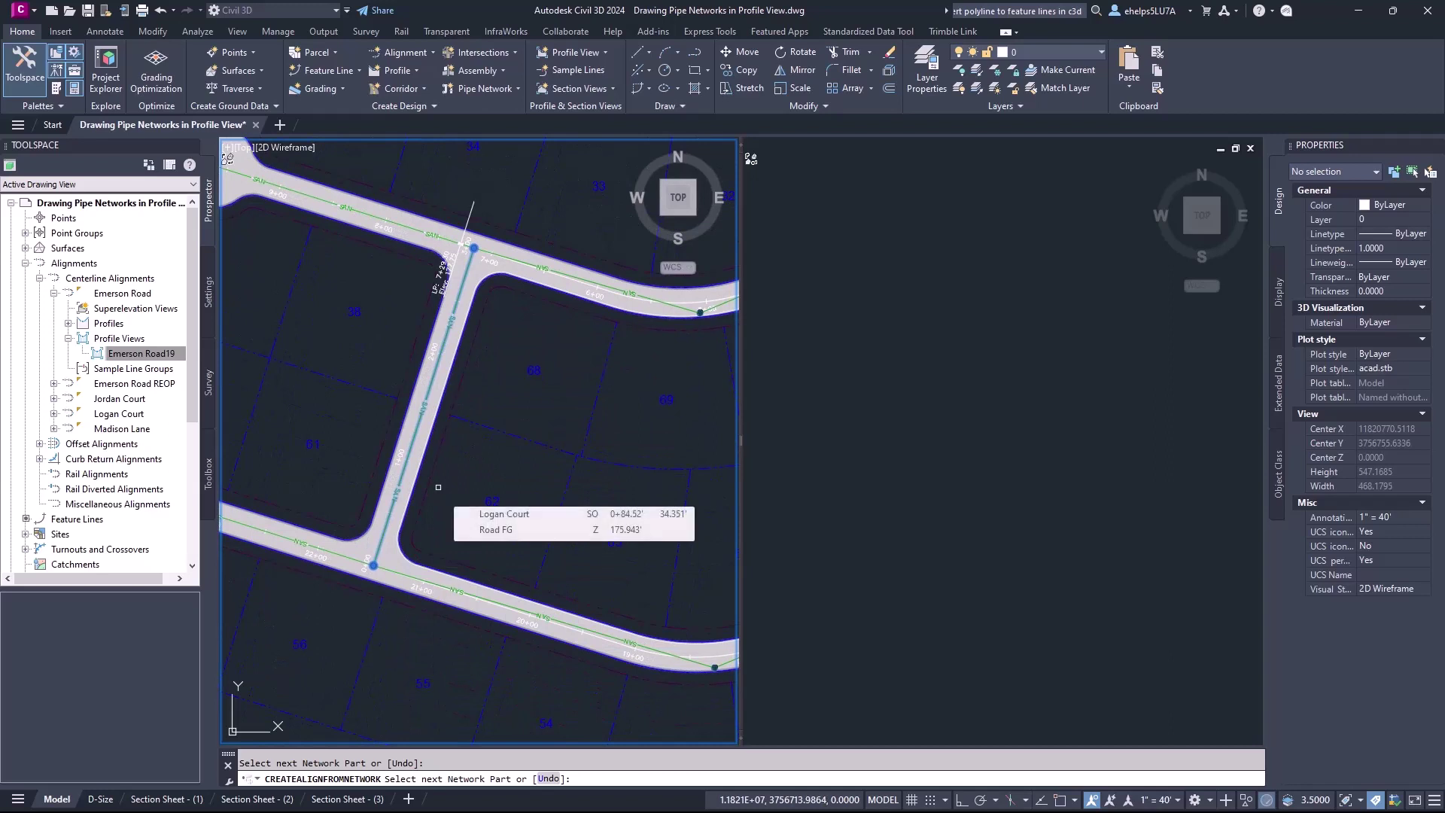
key(Return)
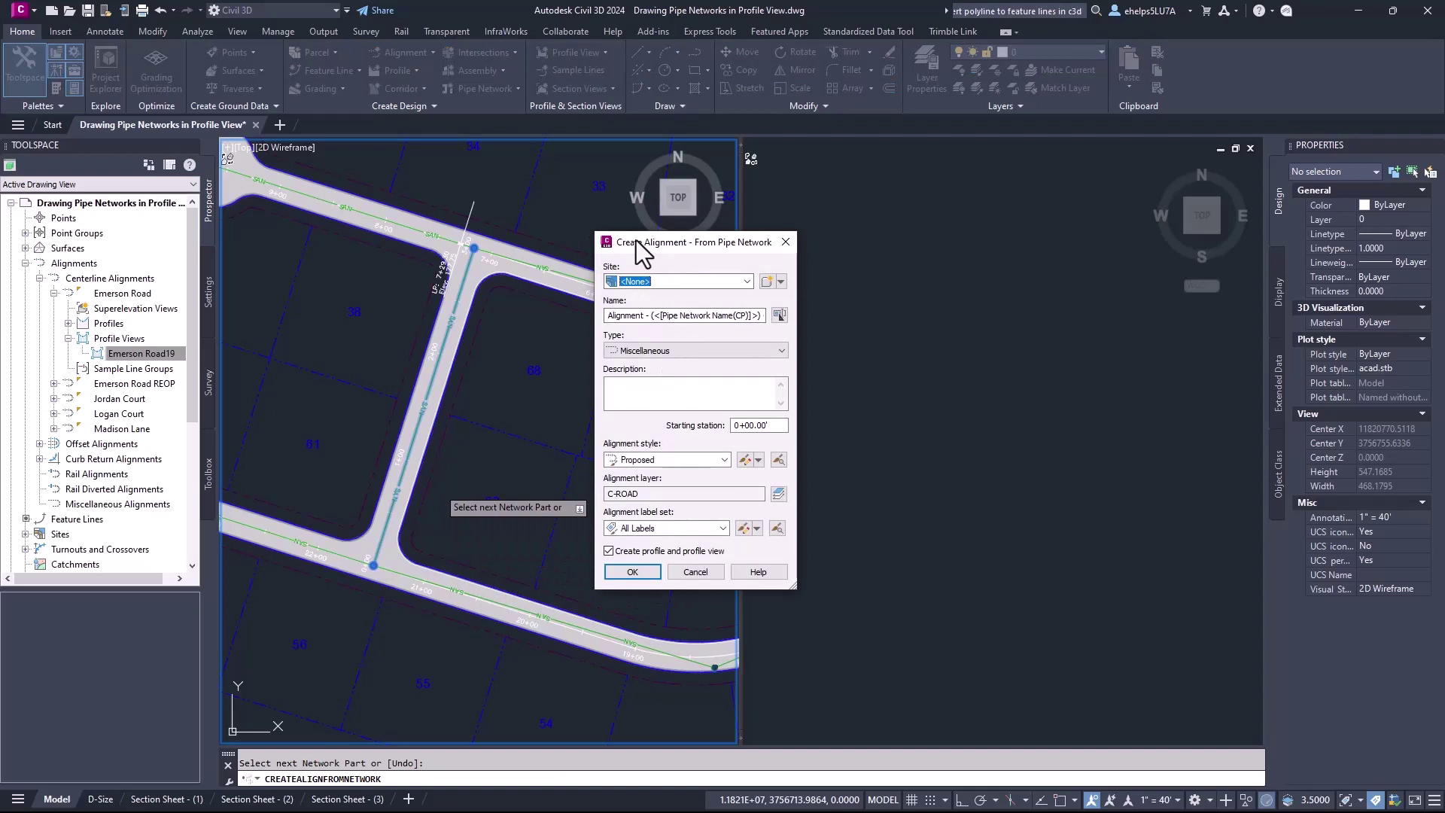
Step: Create the alignment with Site <None>, type Miscellaneous, and profile creation left on
click(747, 281)
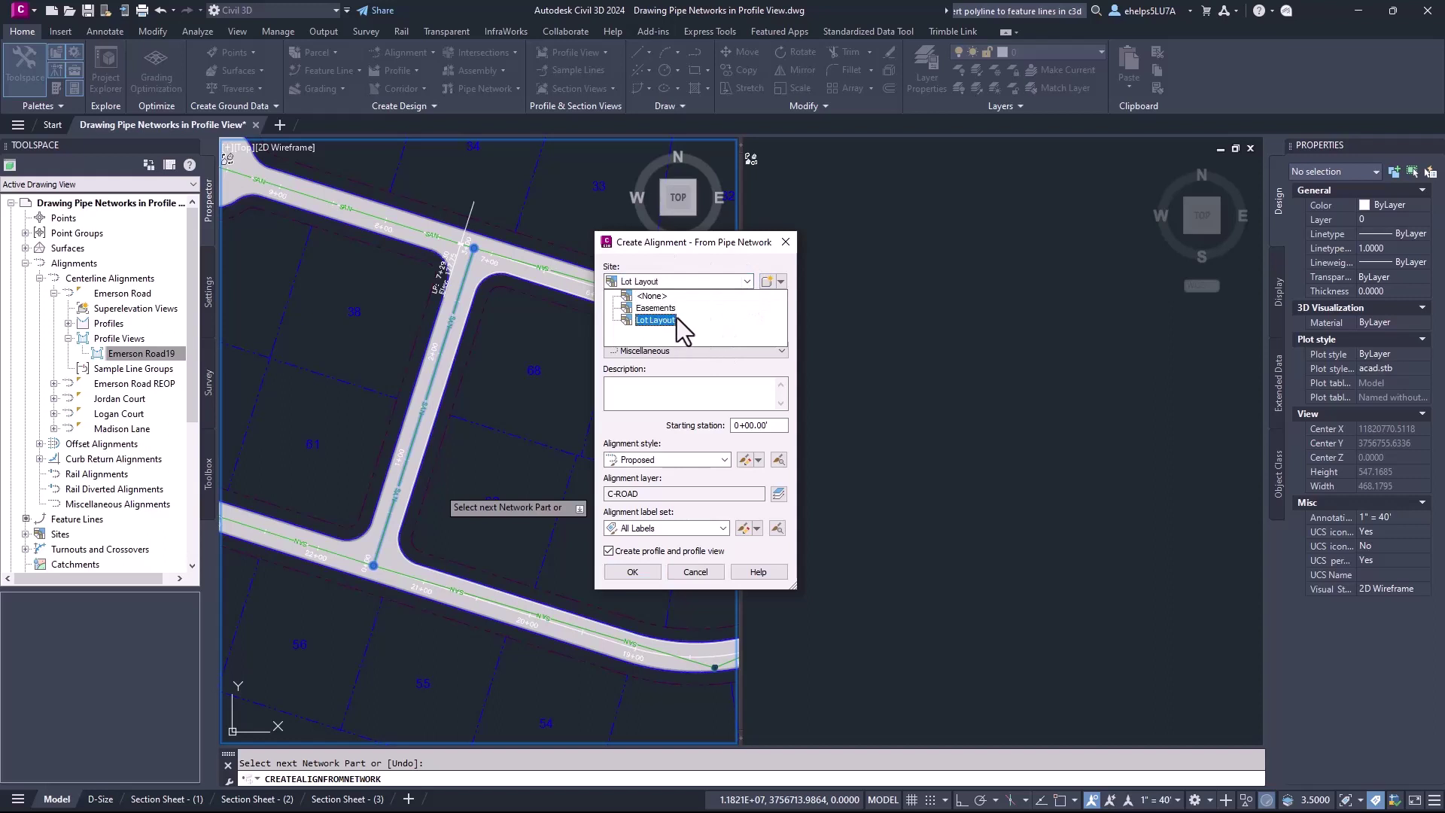
click(652, 296)
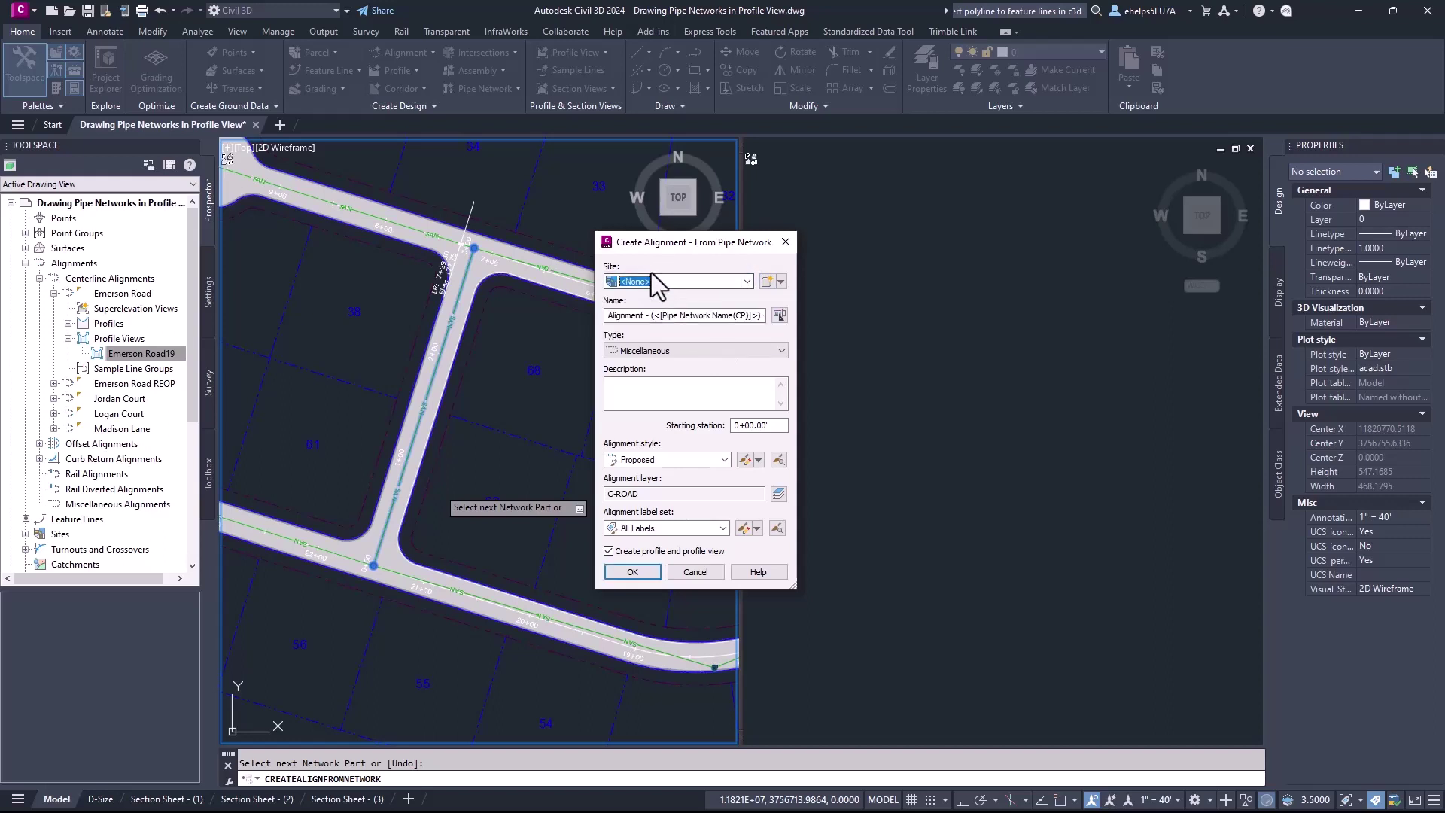
click(622, 308)
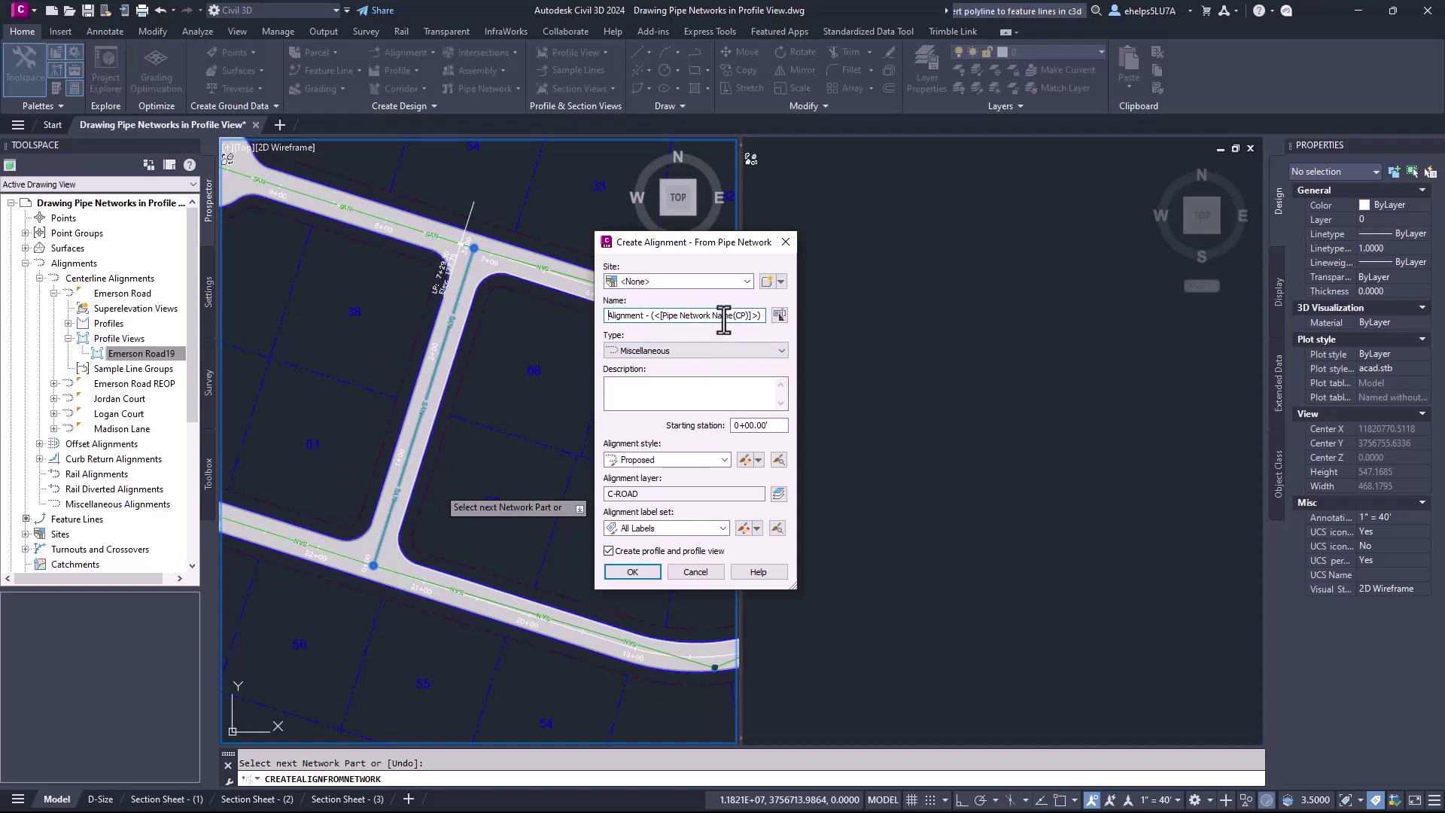
click(684, 350)
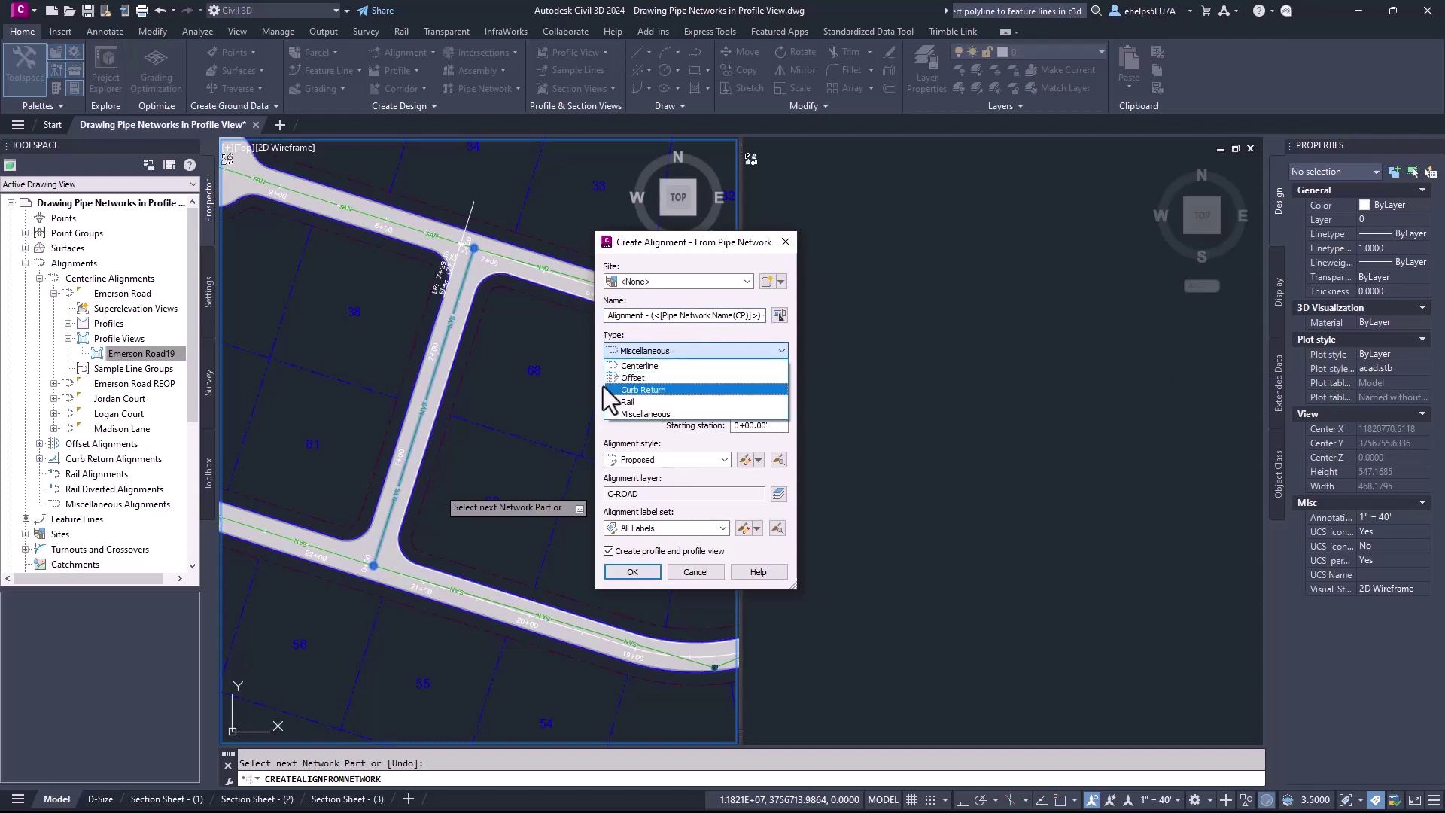
click(715, 332)
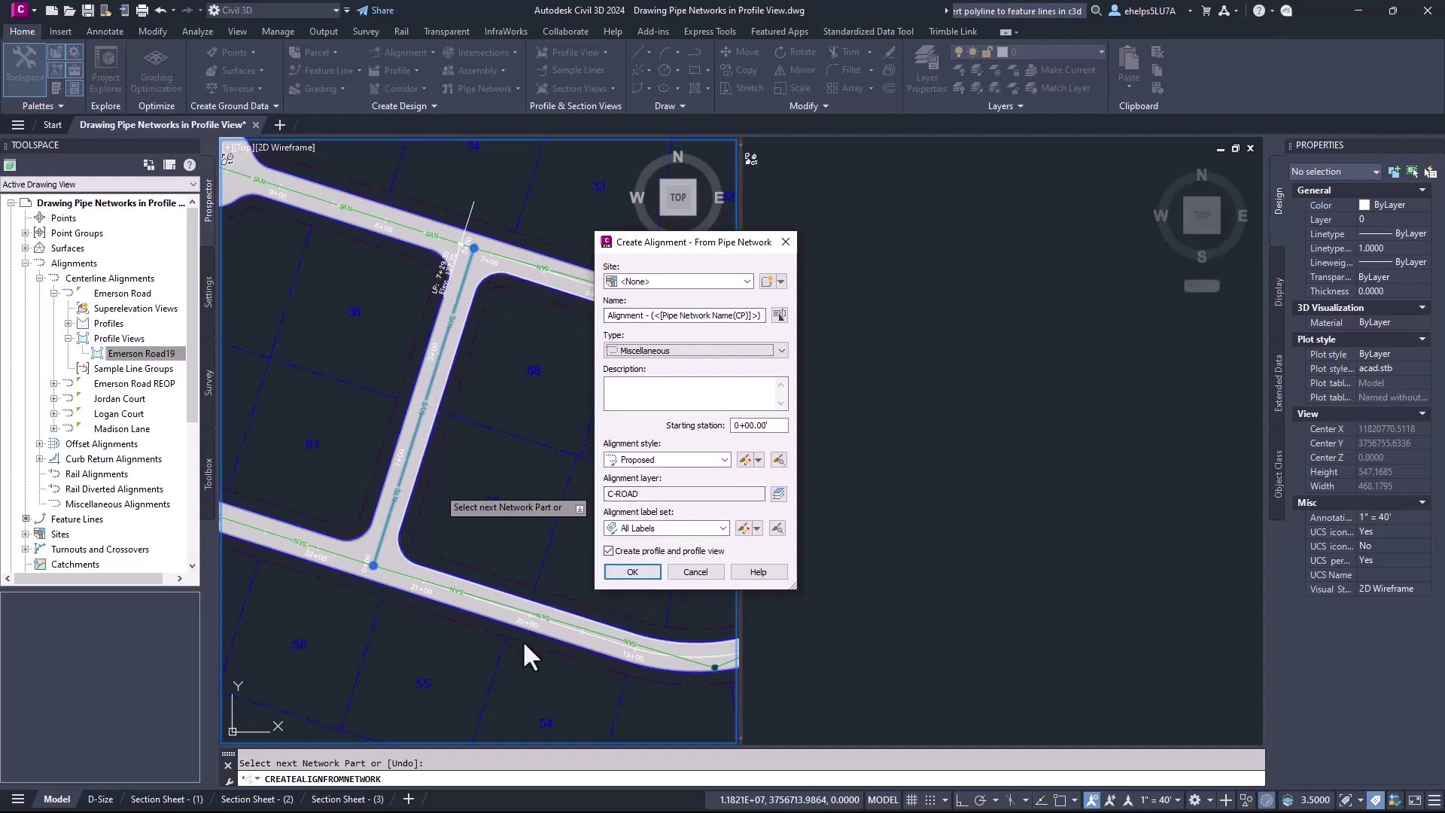
click(644, 571)
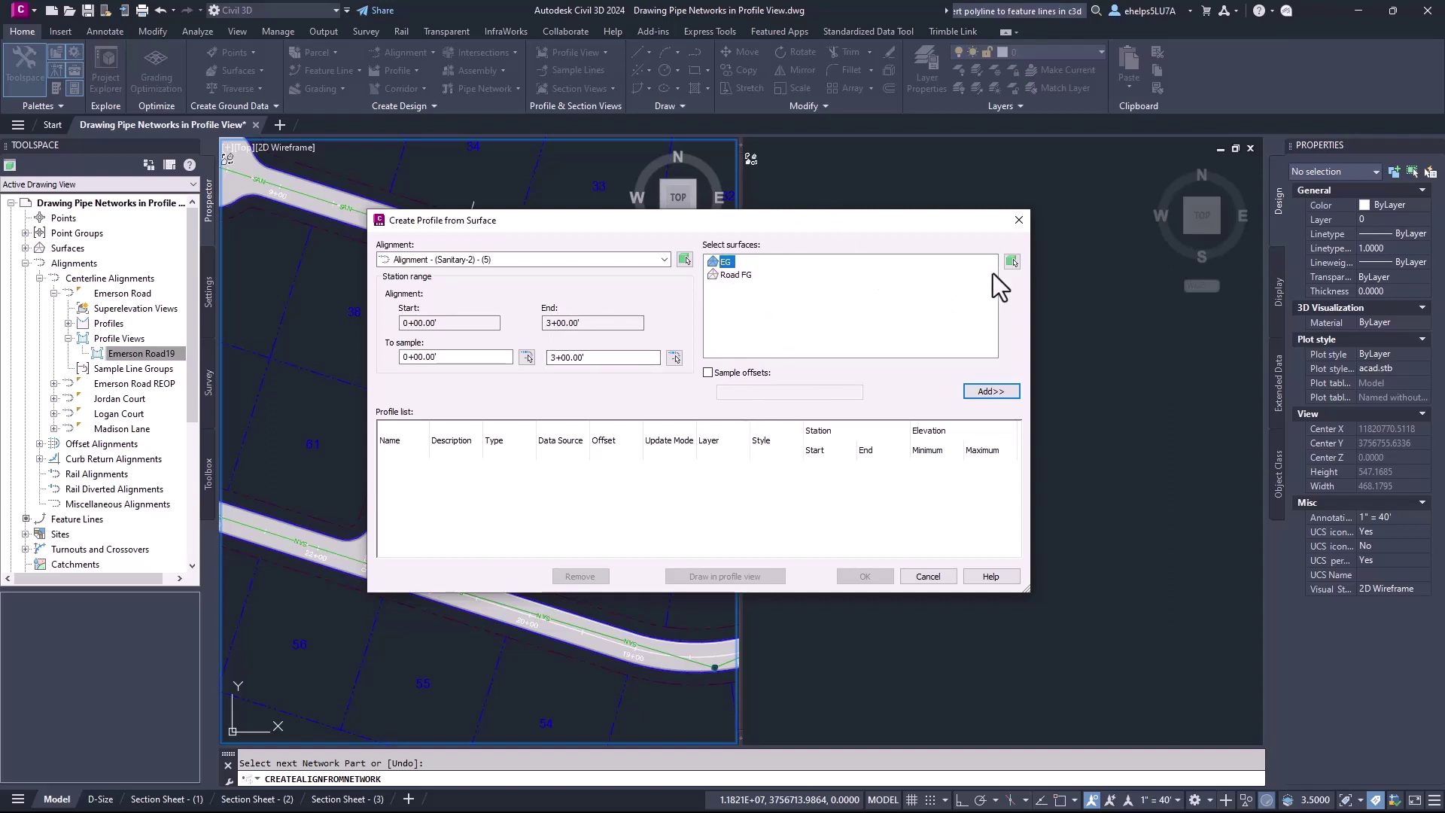
Step: Sample EG and Road FG surface profiles along Sanitary-2 and continue to drawing them
click(992, 392)
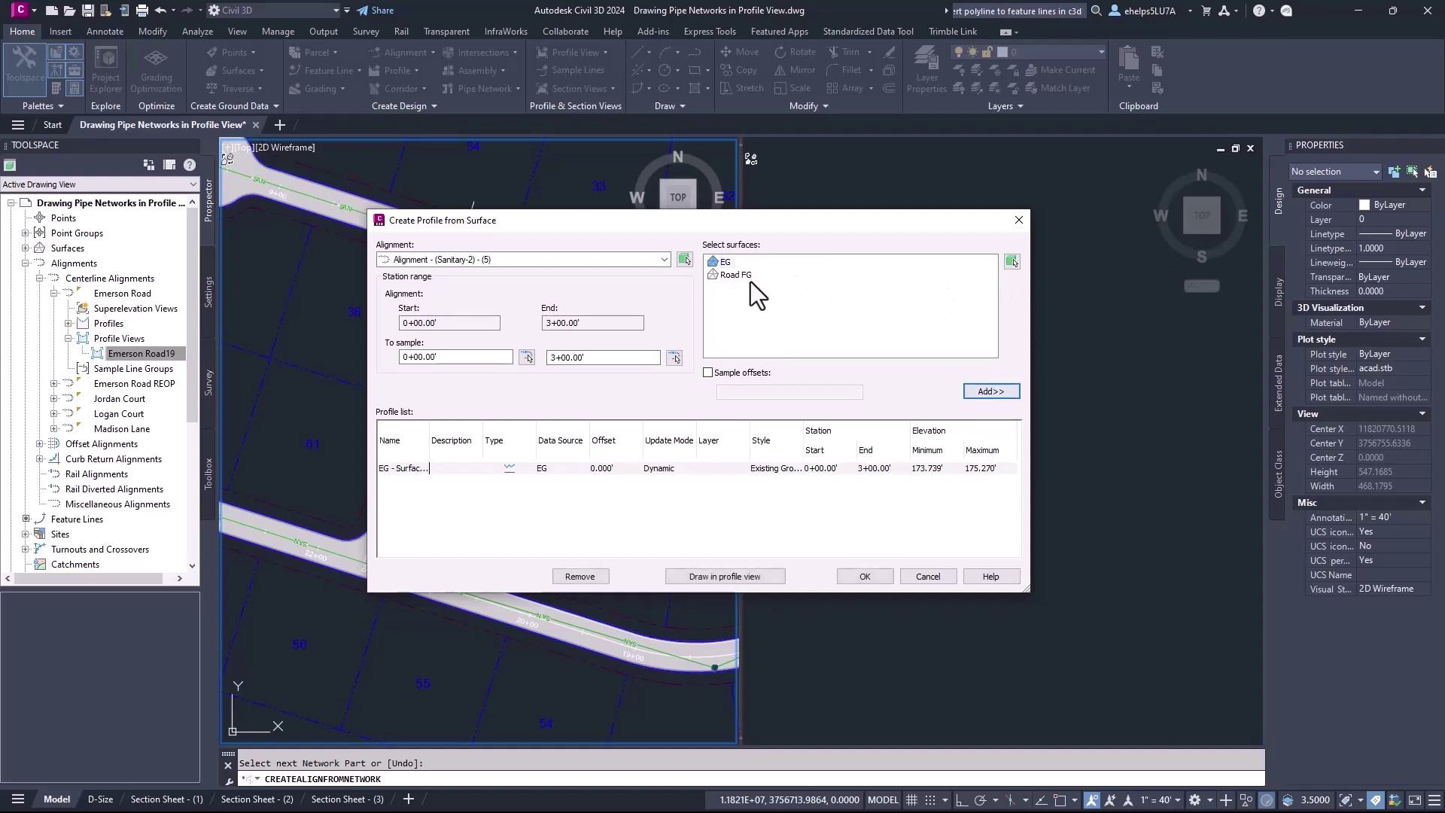
click(735, 275)
click(992, 393)
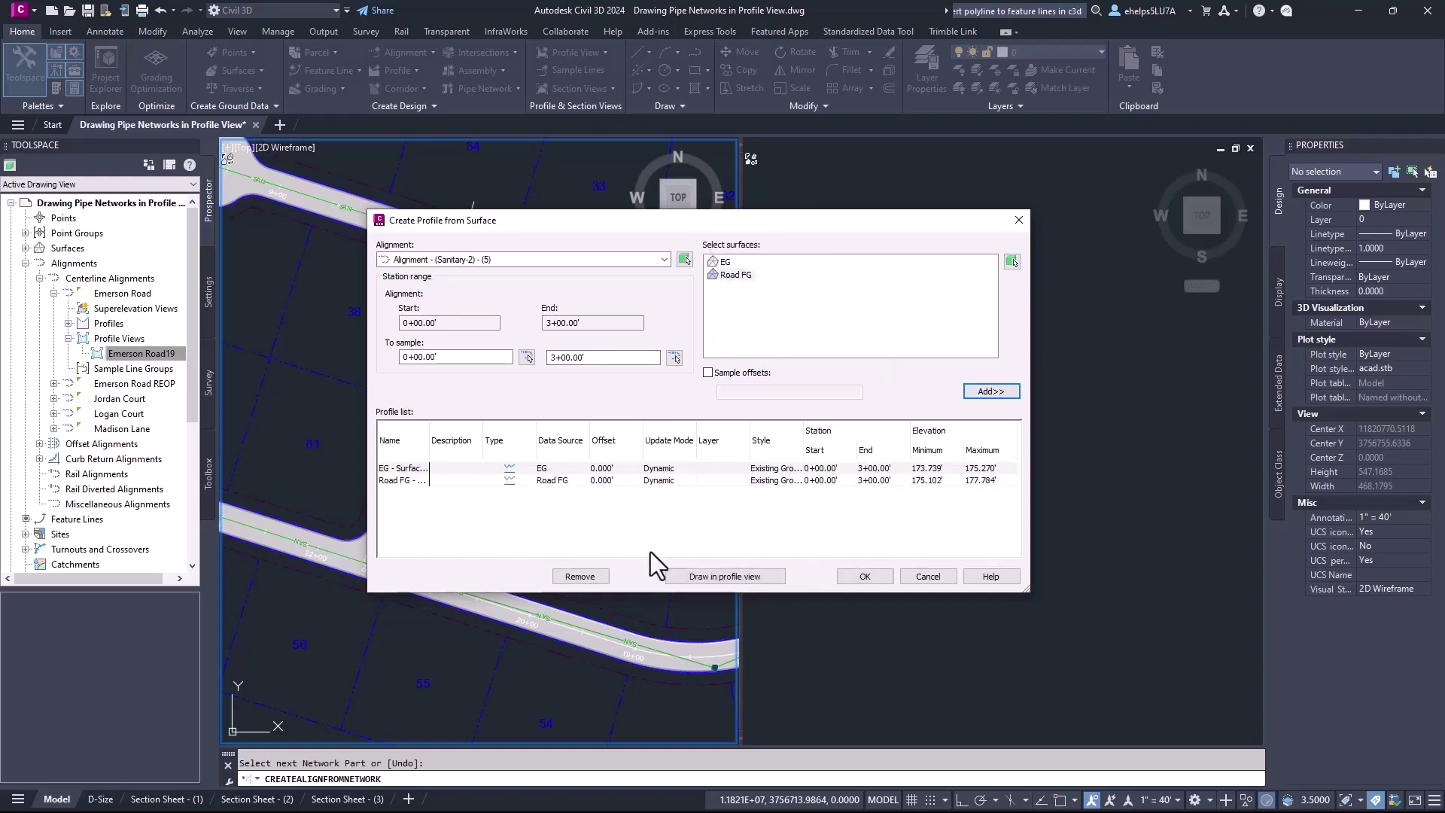
click(731, 576)
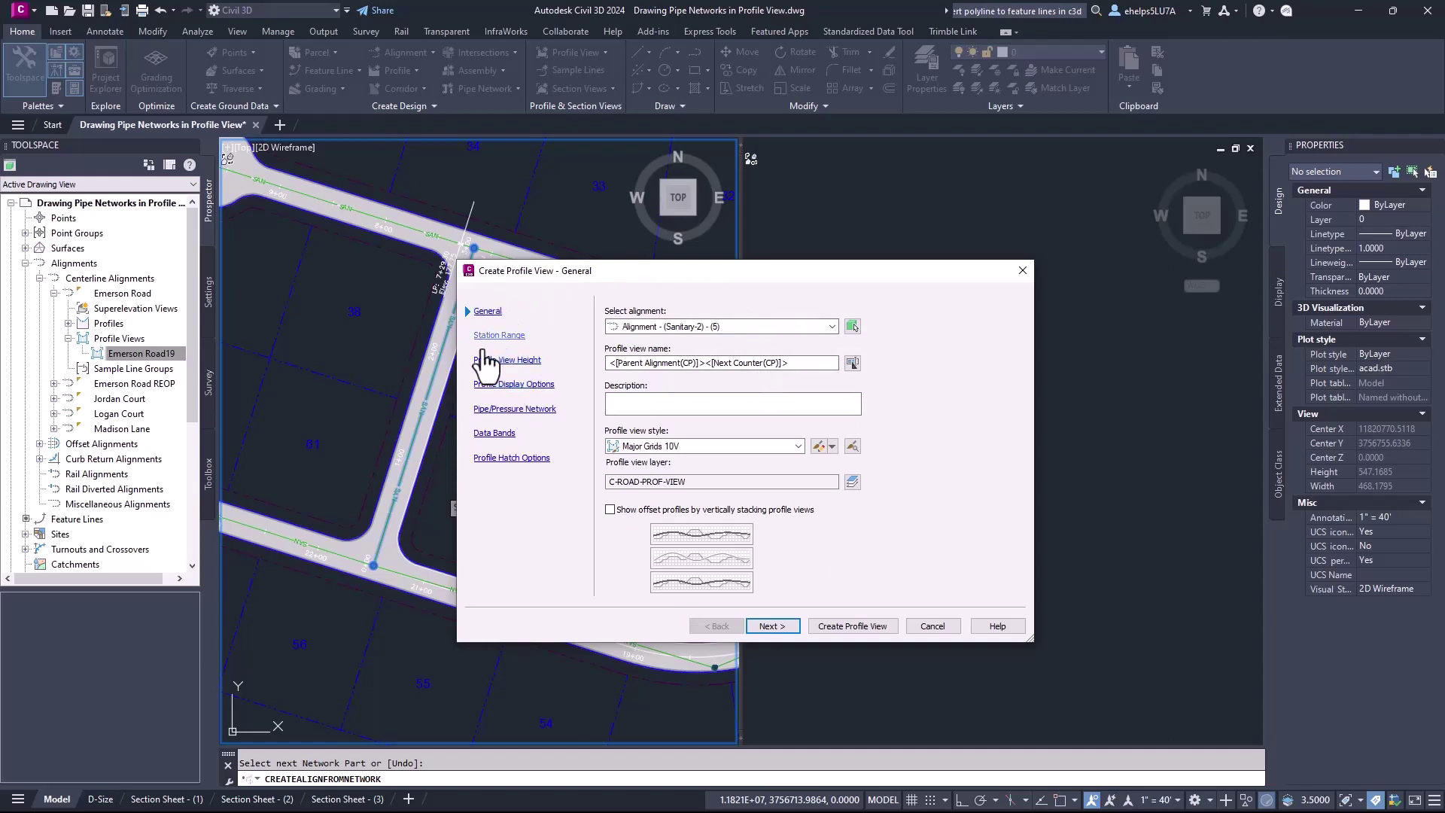
Step: Include Sanitary-2's pipe and both structures, including Structure - (82), and create the profile view
click(773, 625)
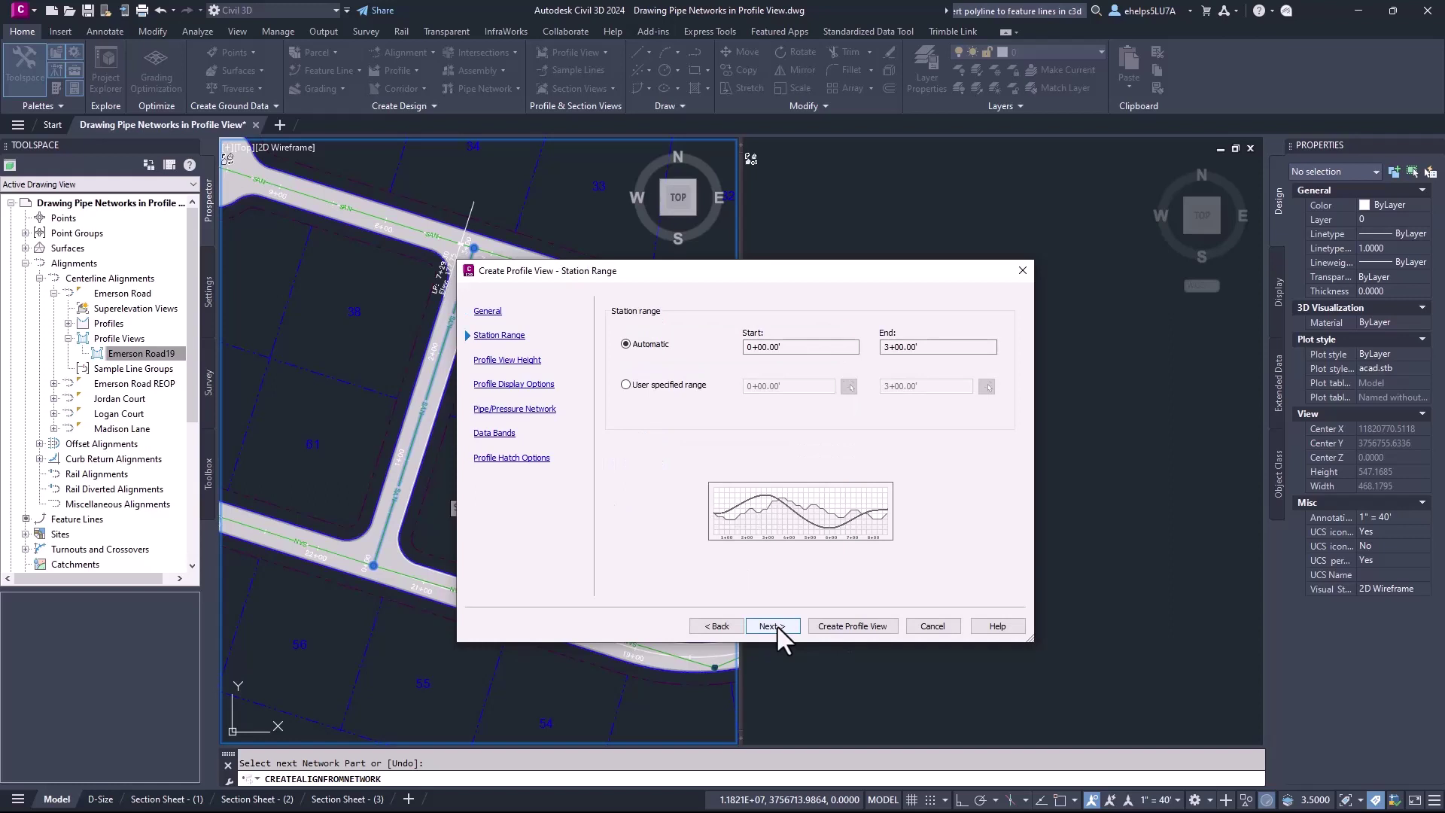
click(773, 625)
click(515, 408)
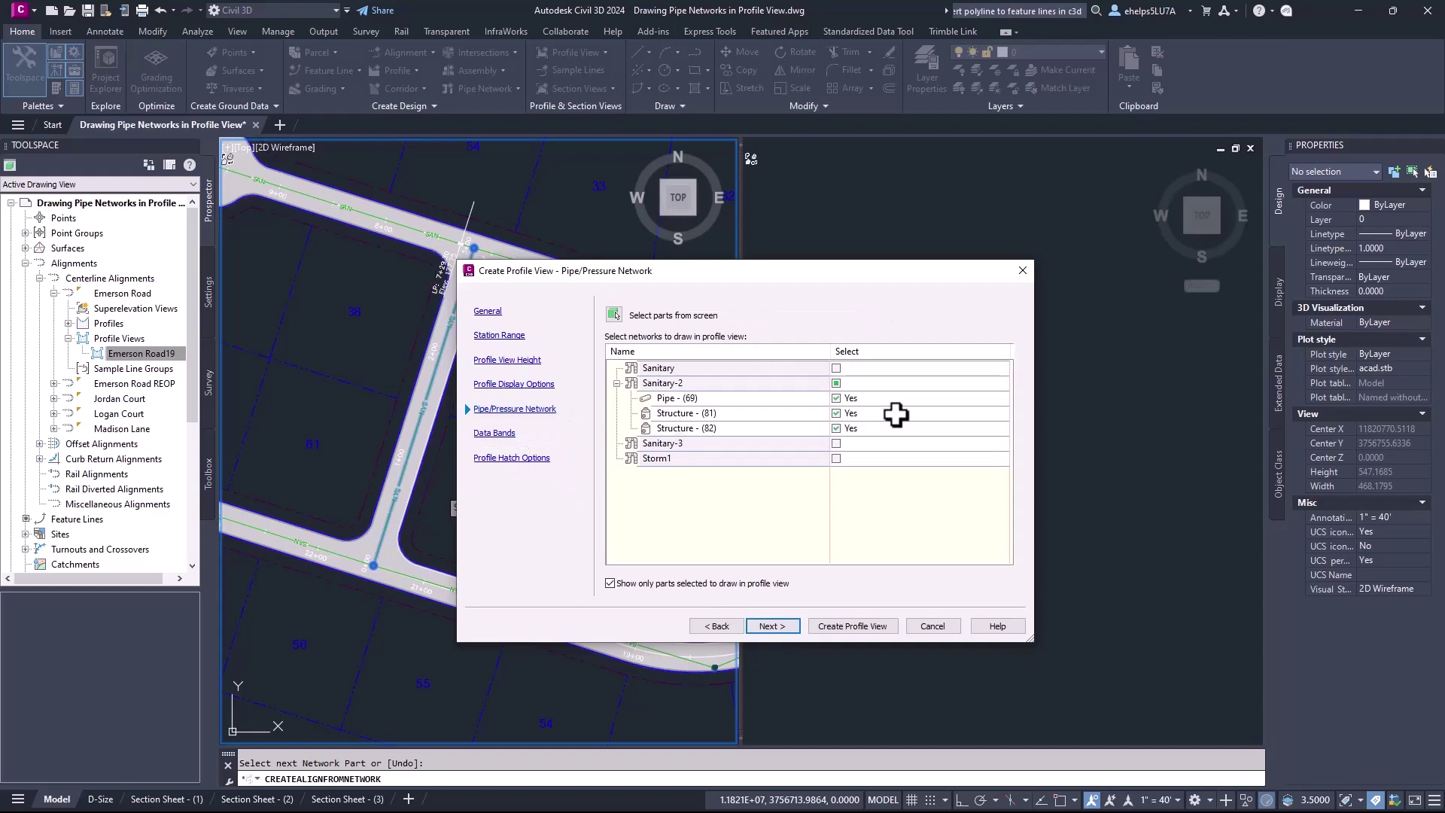
click(837, 428)
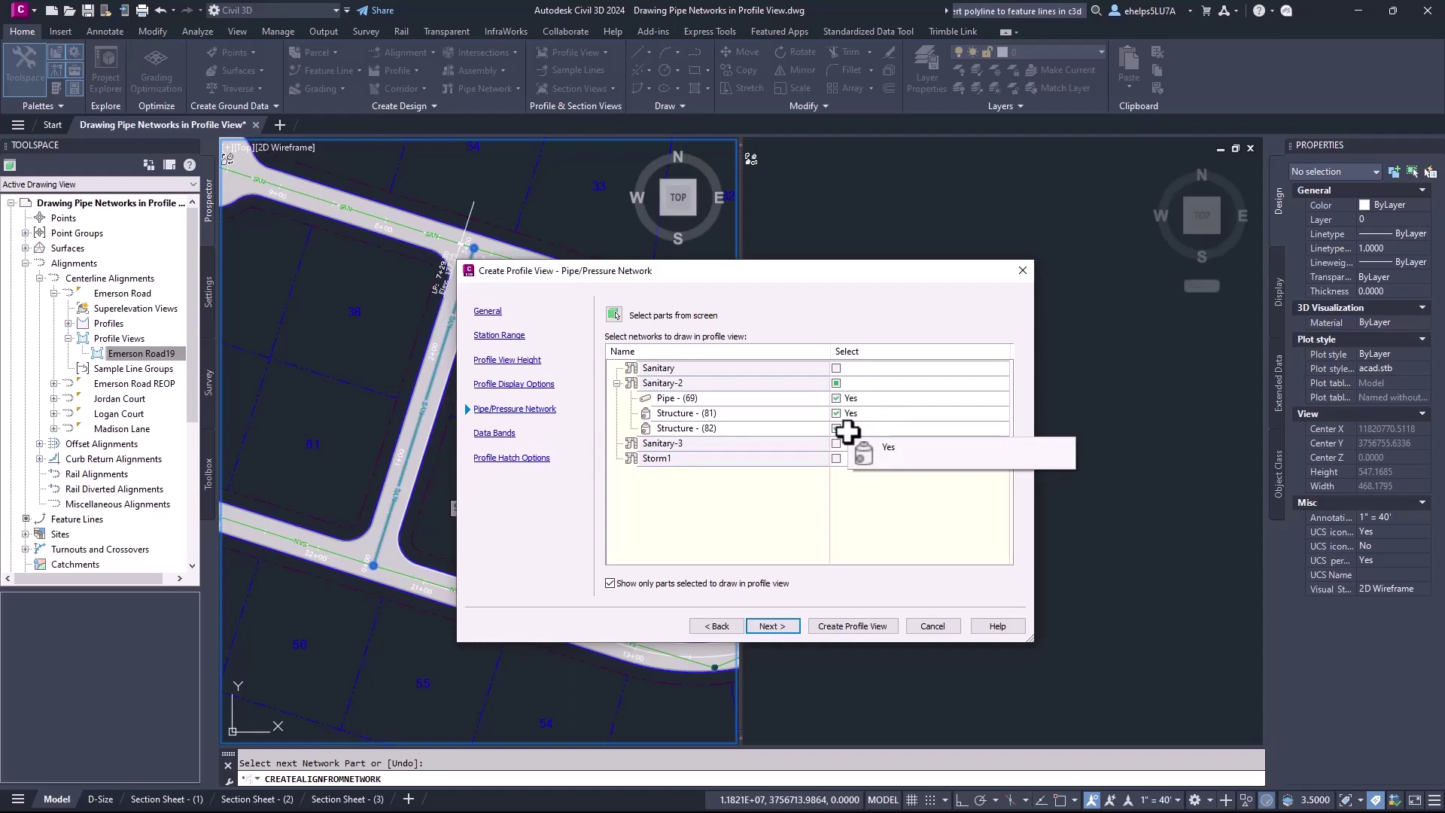
click(843, 429)
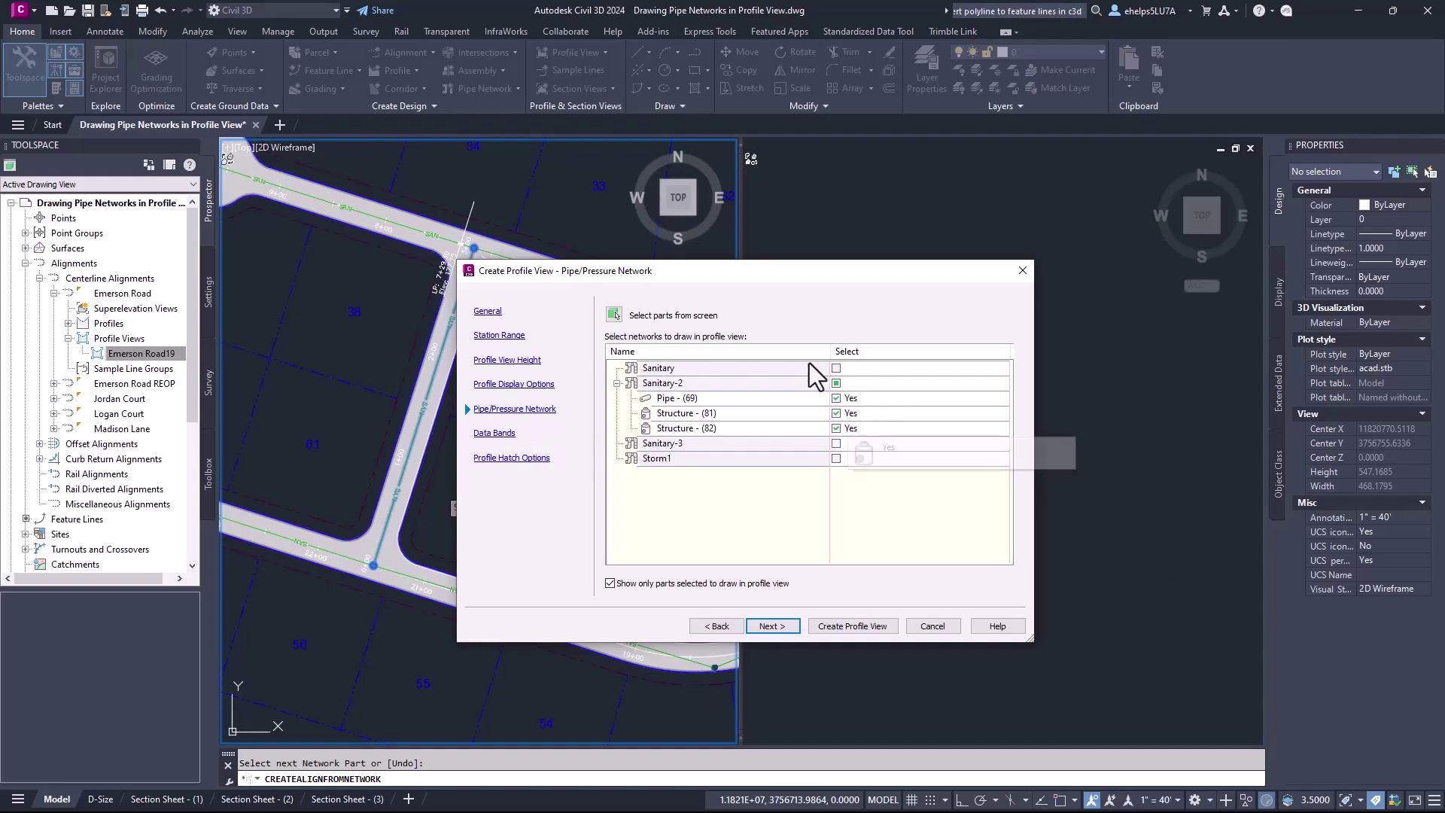
click(859, 625)
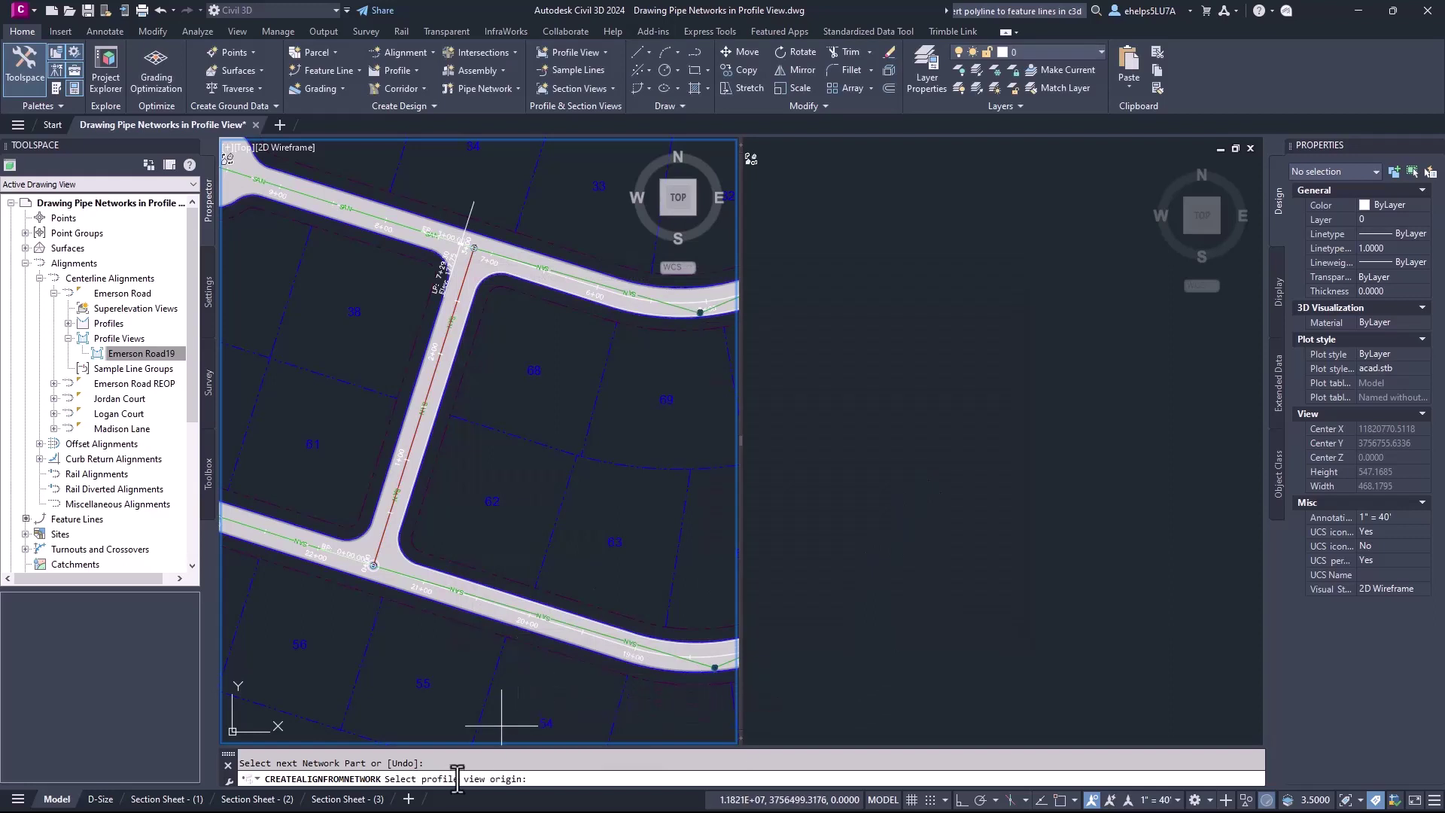
Step: Place the Sanitary-2 profile view origin in the right viewport's empty area, then select the view
click(919, 534)
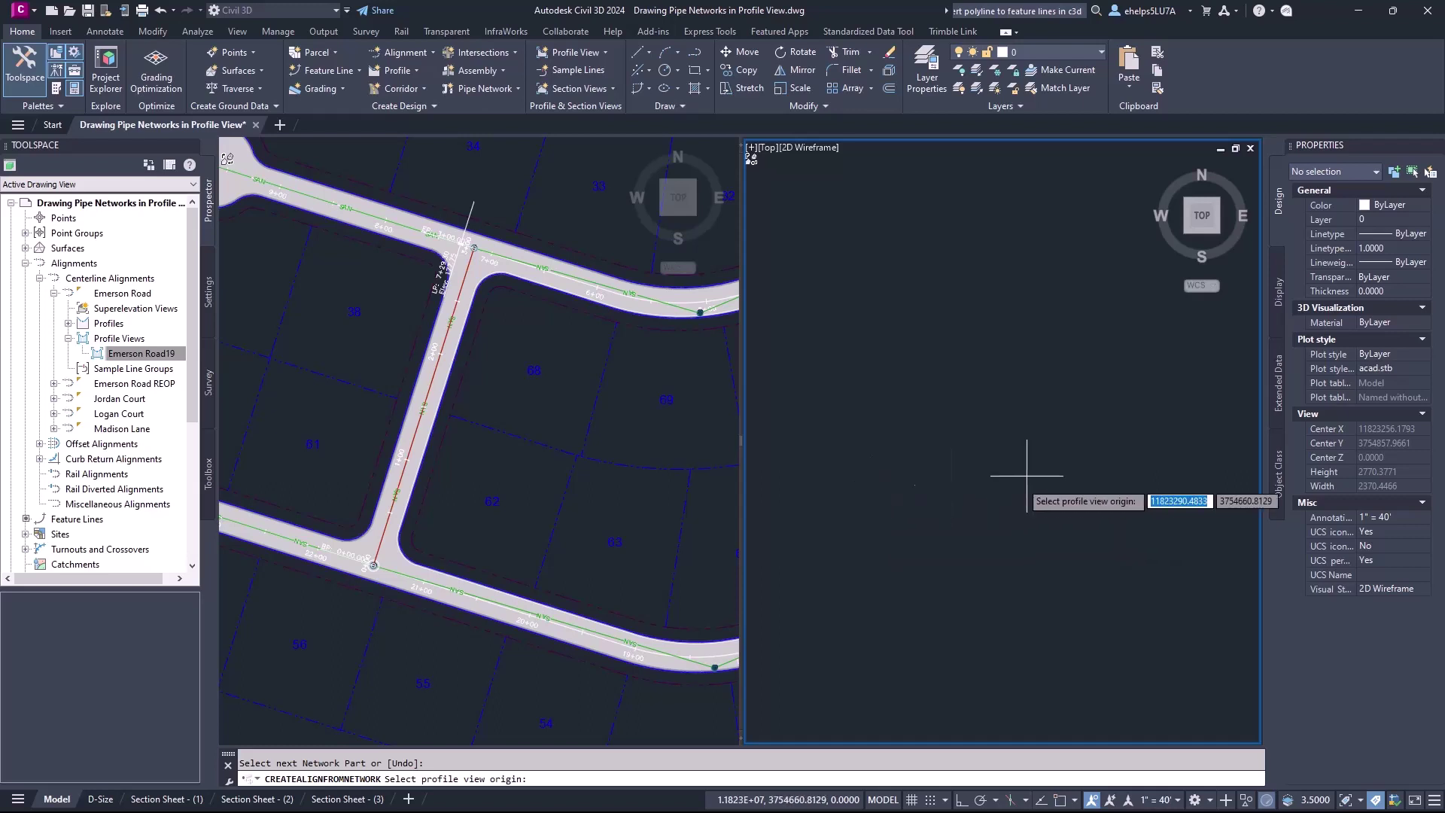
click(846, 505)
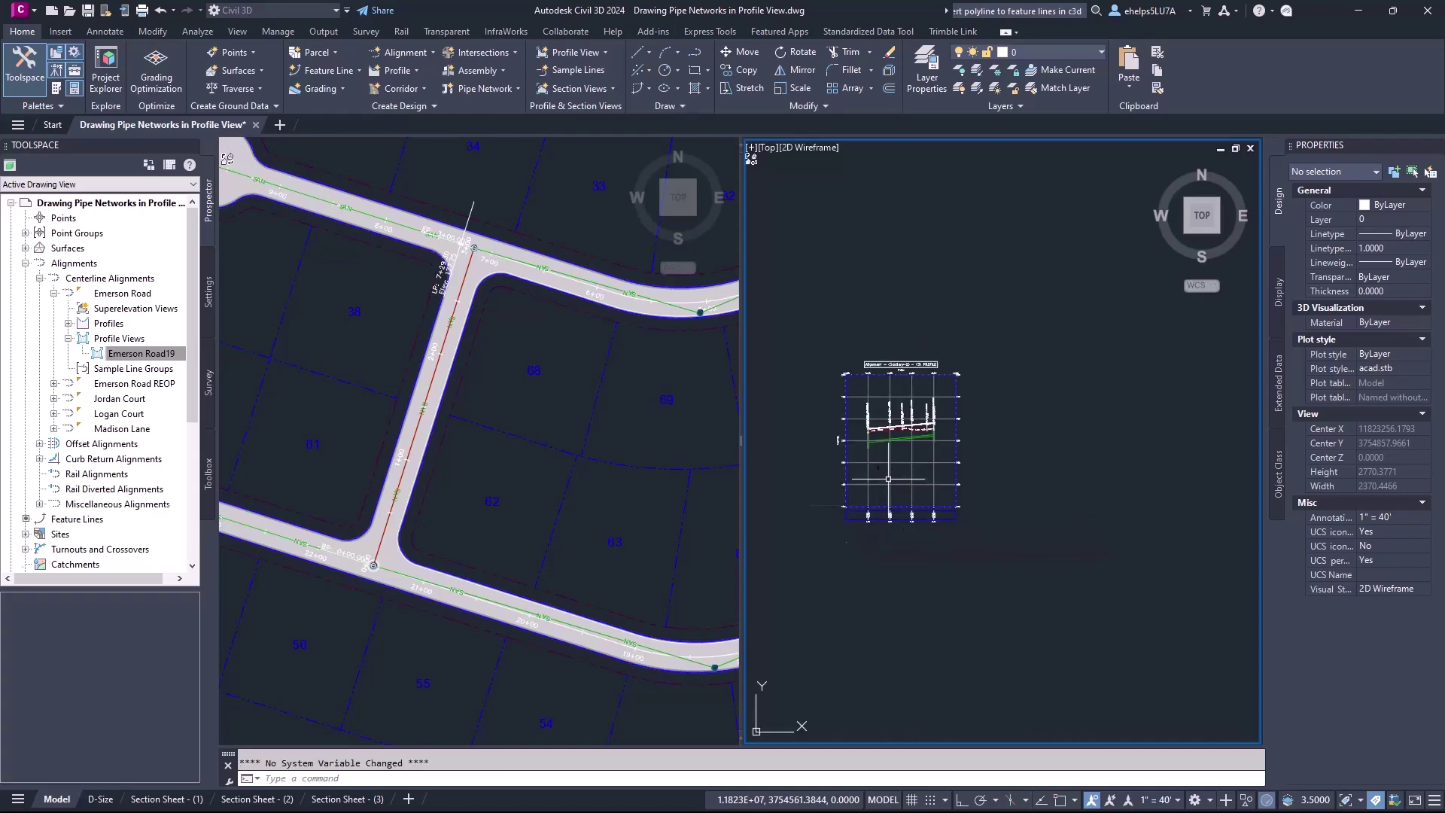
scroll(890, 450, up, 4)
scroll(890, 450, up, 2)
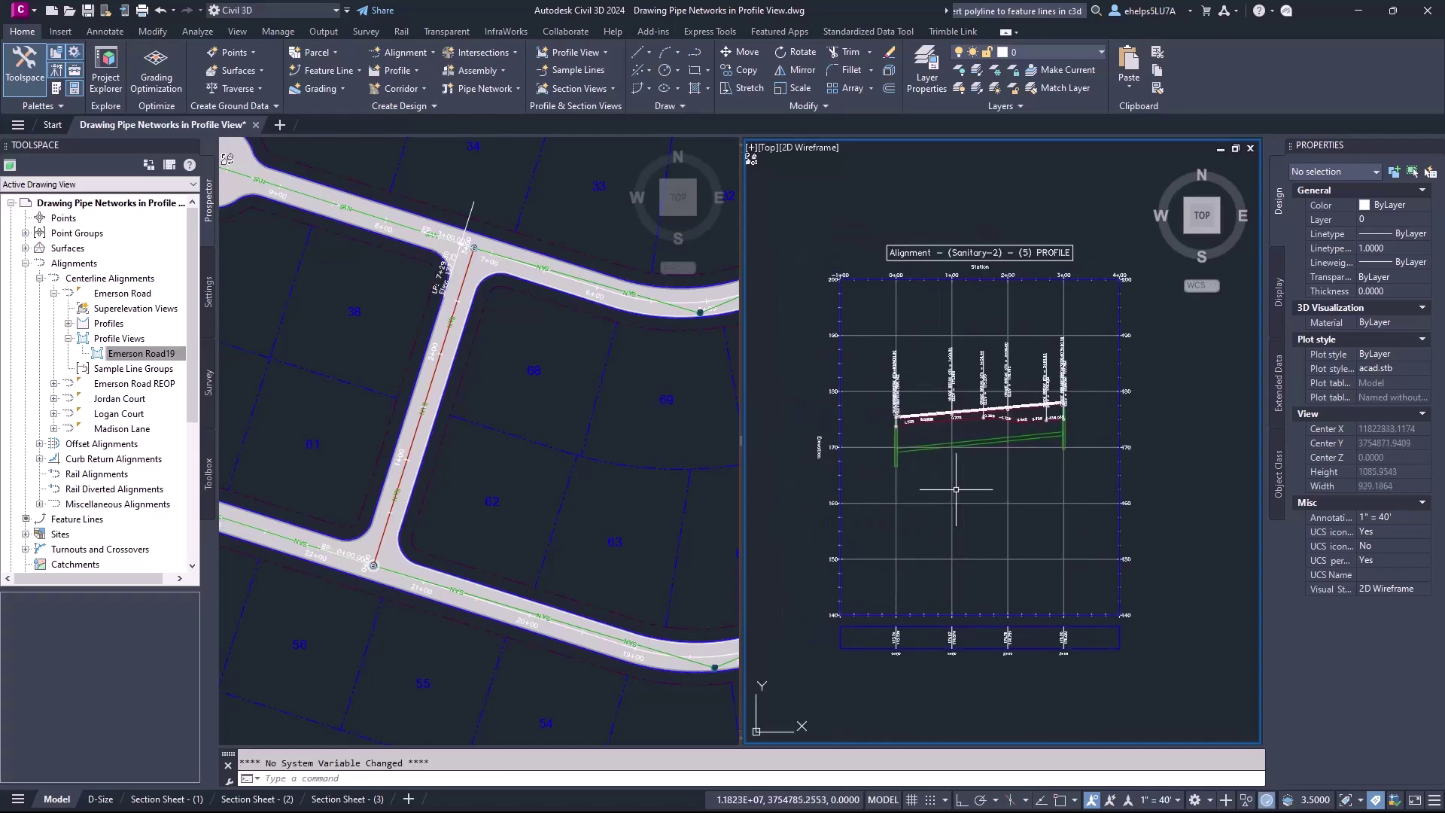
scroll(1005, 427, up, 2)
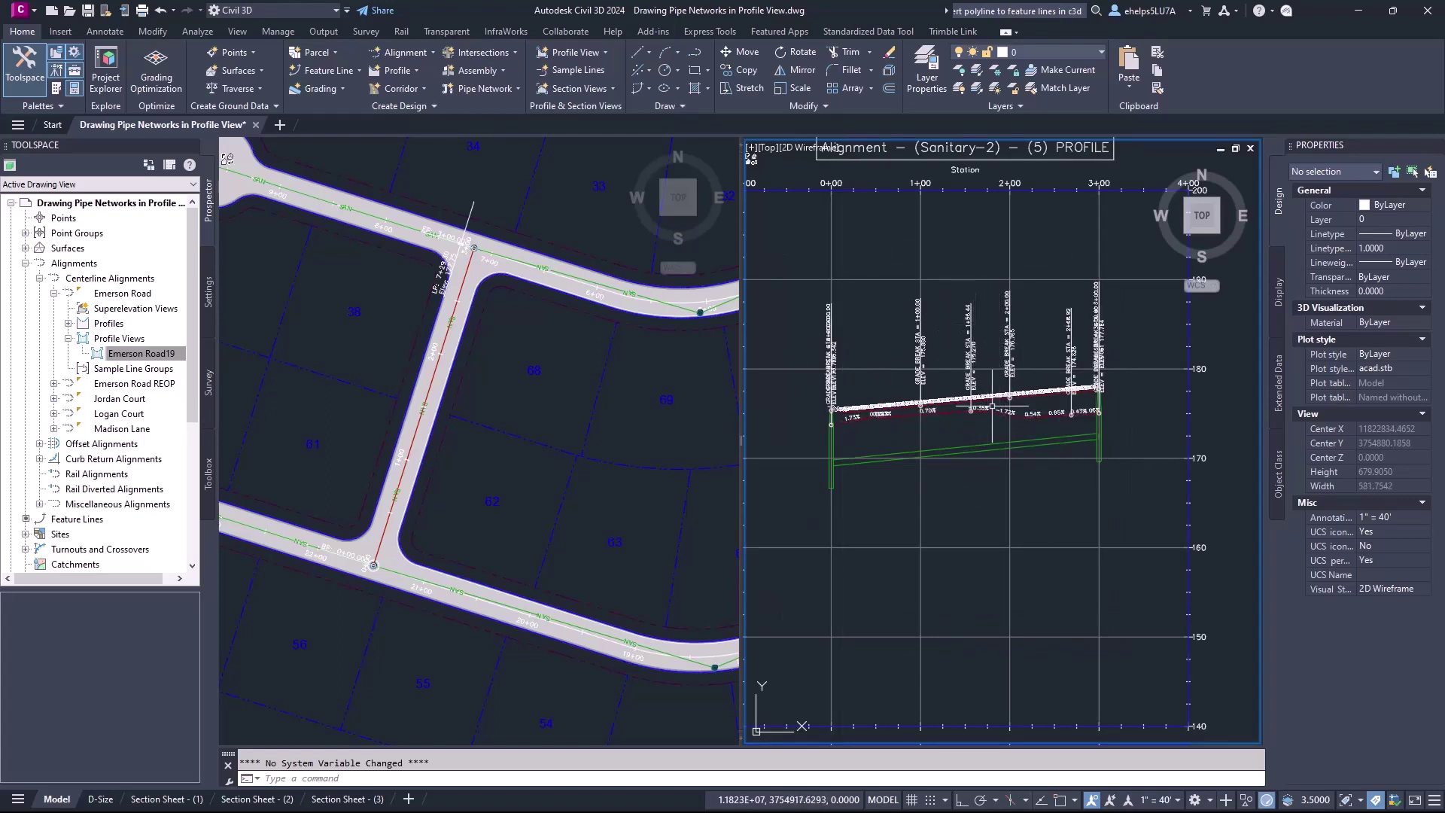
scroll(943, 504, down, 2)
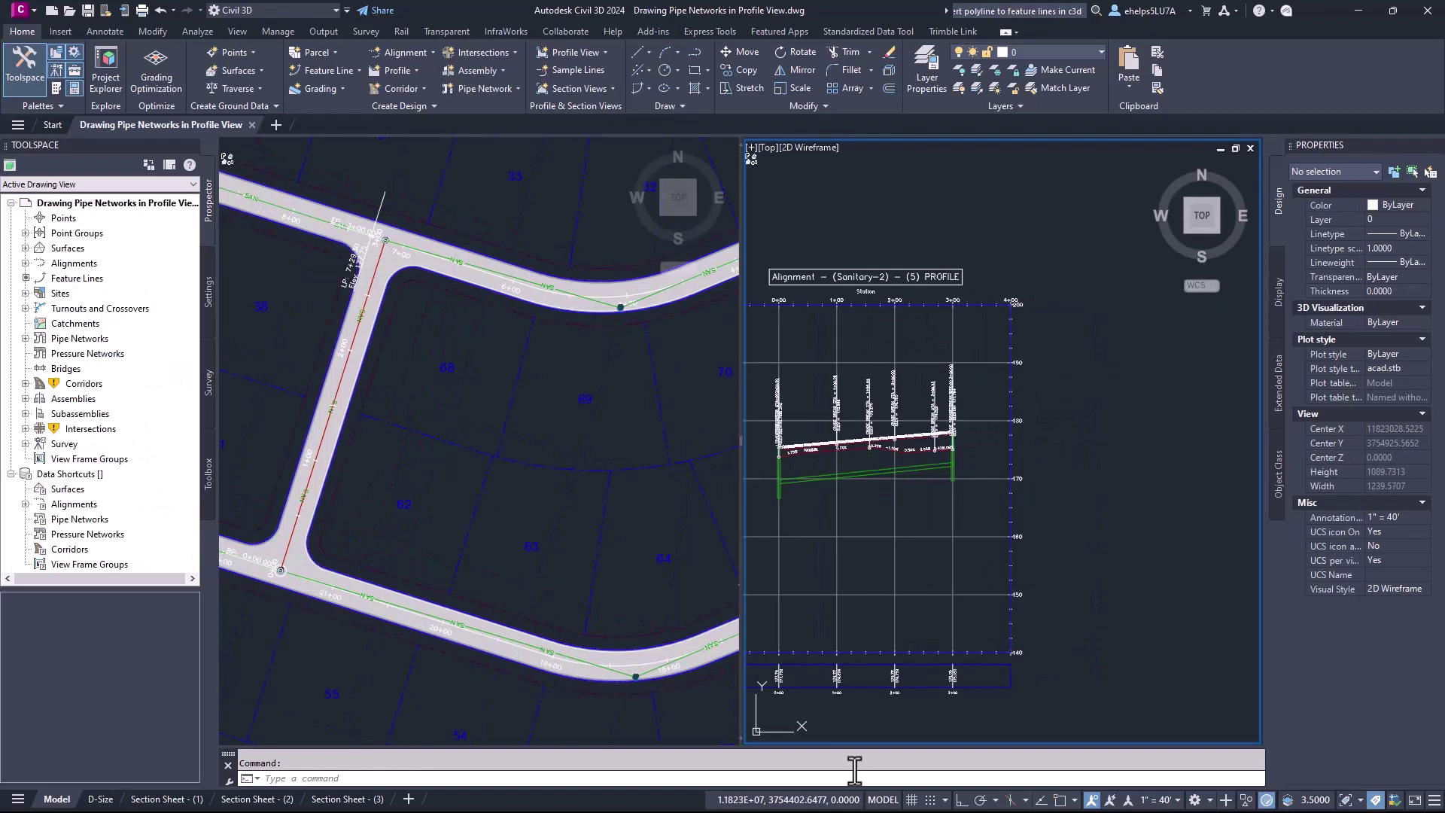
middle_drag(937, 422, 1032, 419)
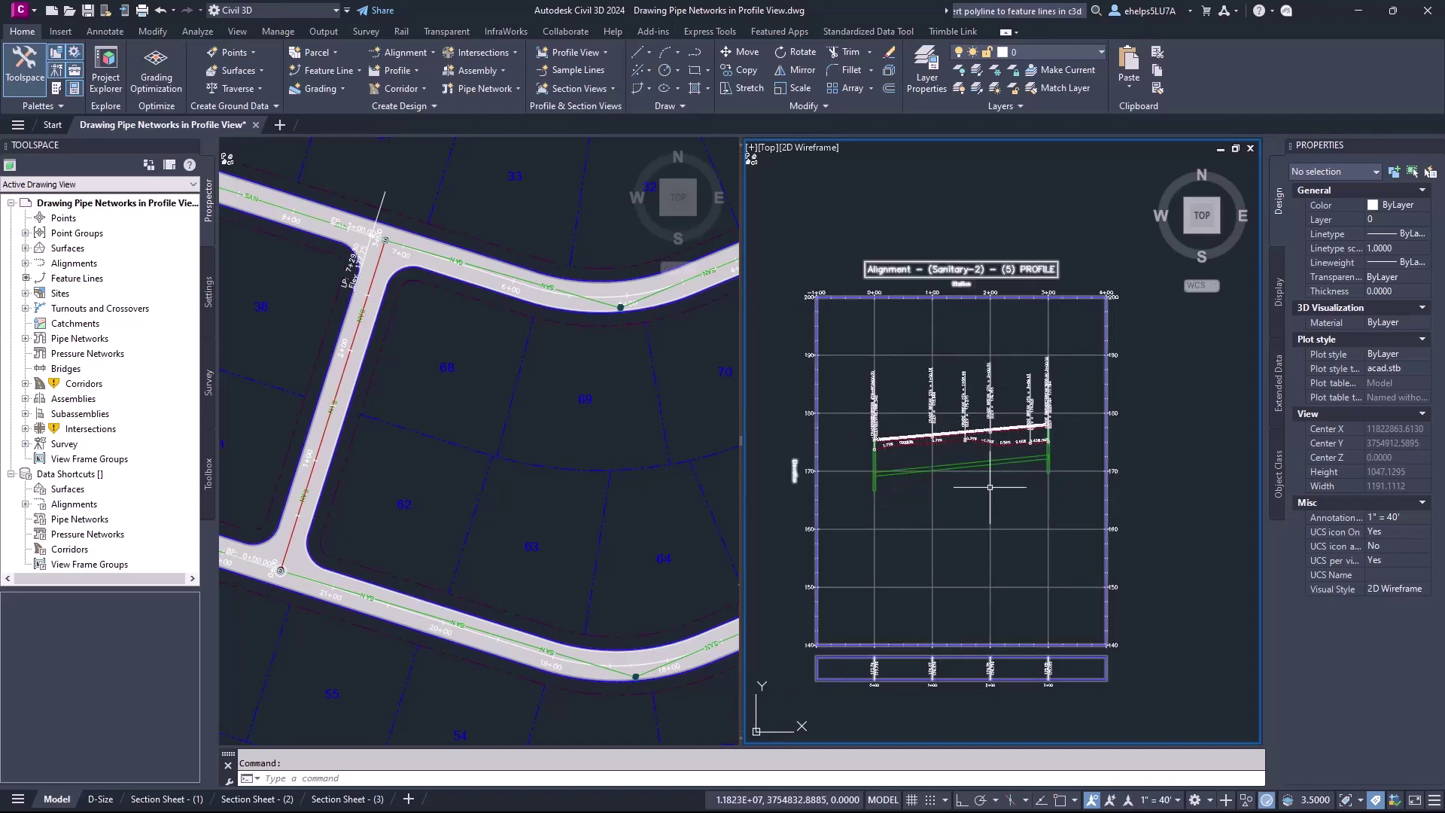
click(1020, 296)
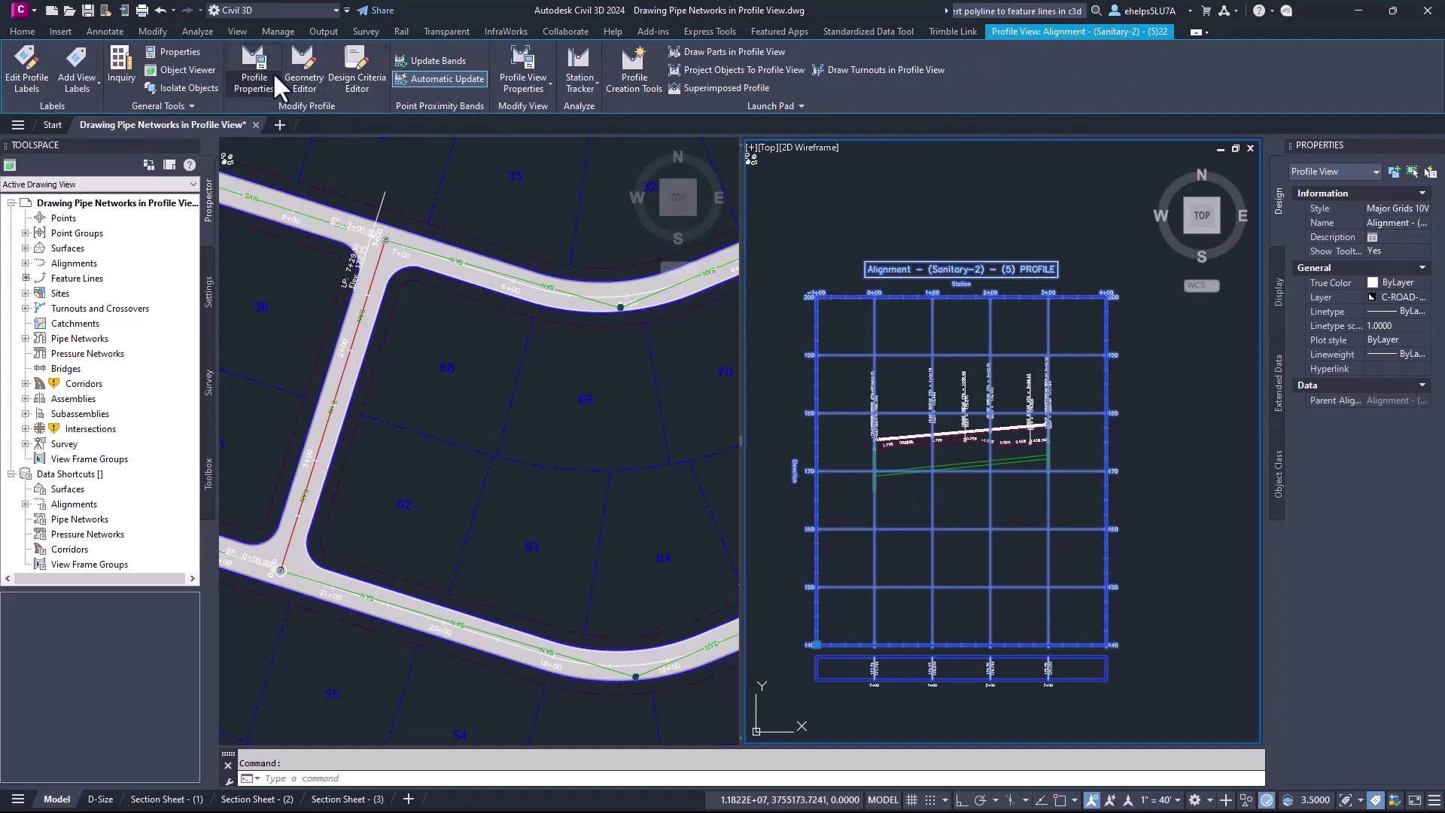
Step: In Profile View Properties, stop drawing Structures (81) and (82) and apply
right_click(906, 333)
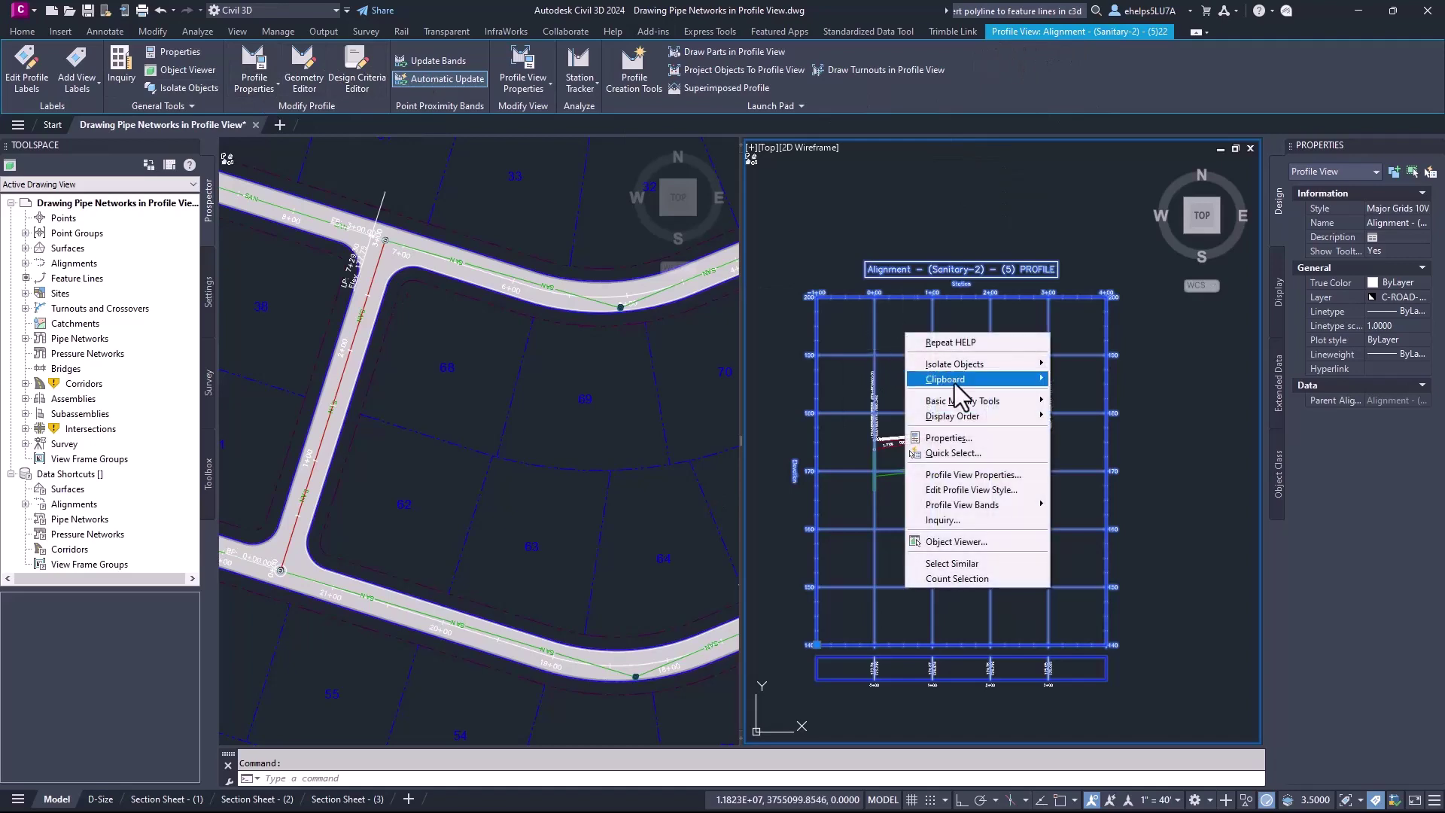
click(984, 476)
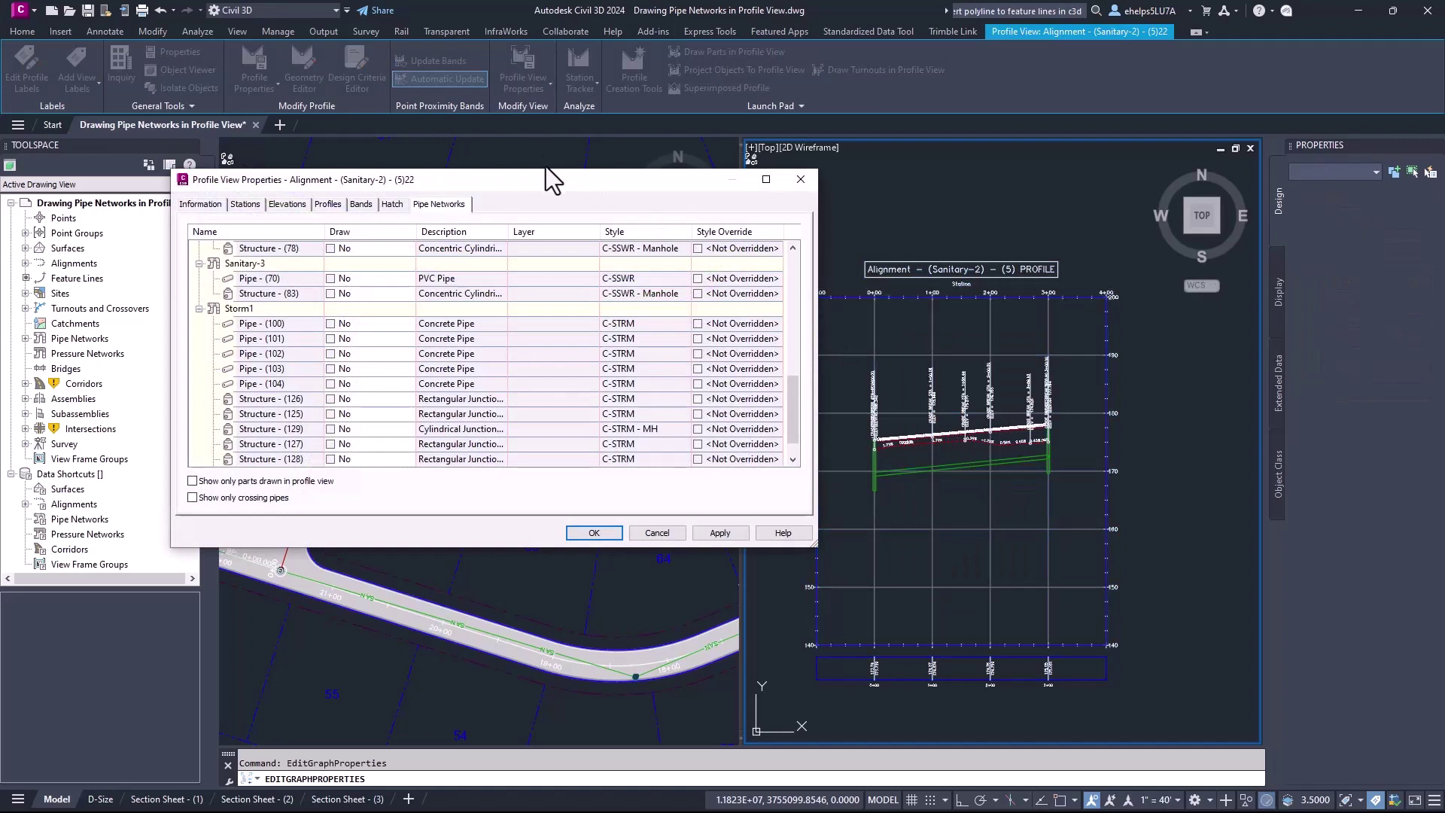
mouse_move(534, 186)
mouse_down()
mouse_move(733, 273)
mouse_move(715, 280)
mouse_up()
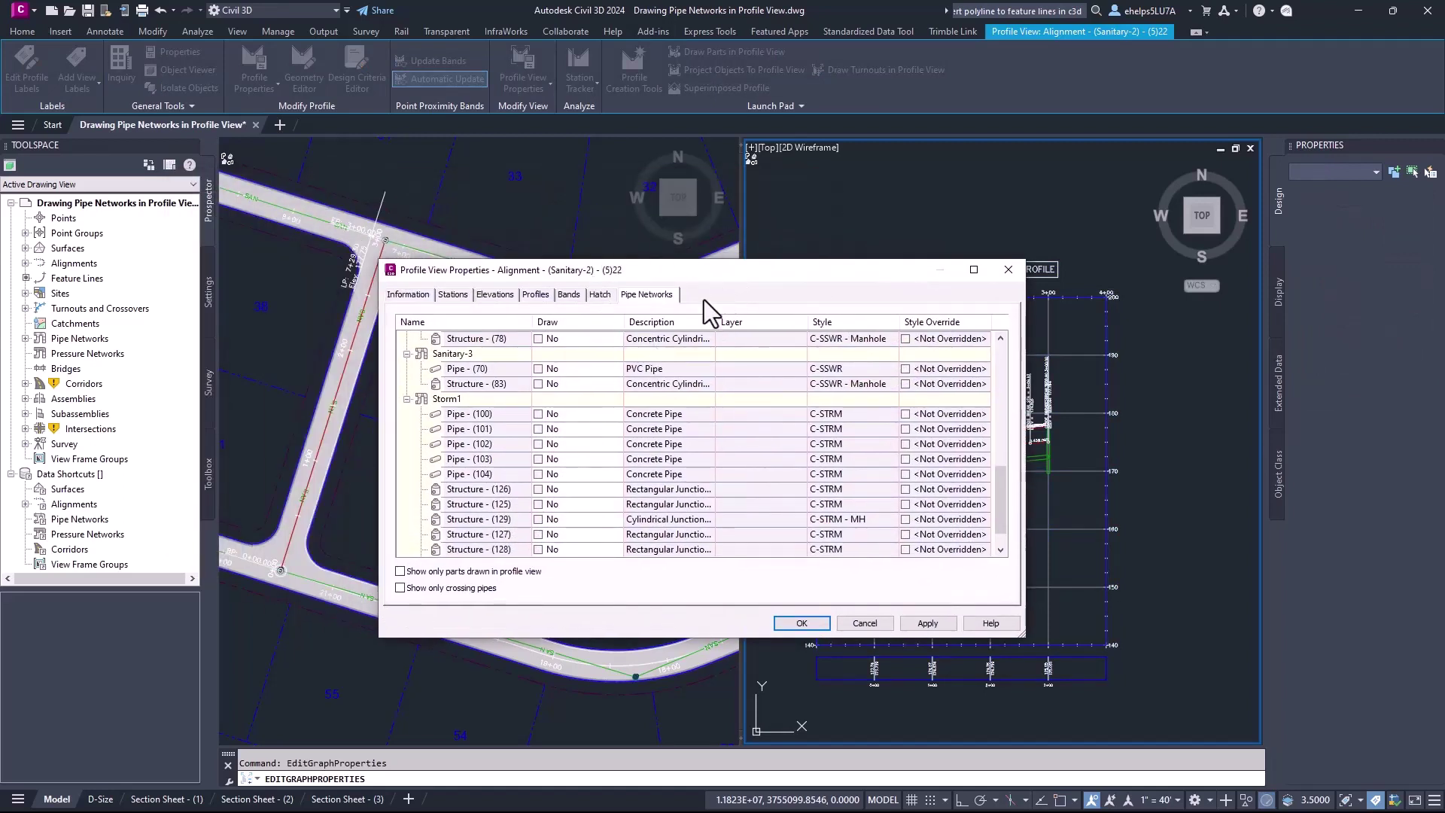
scroll(599, 470, up, 8)
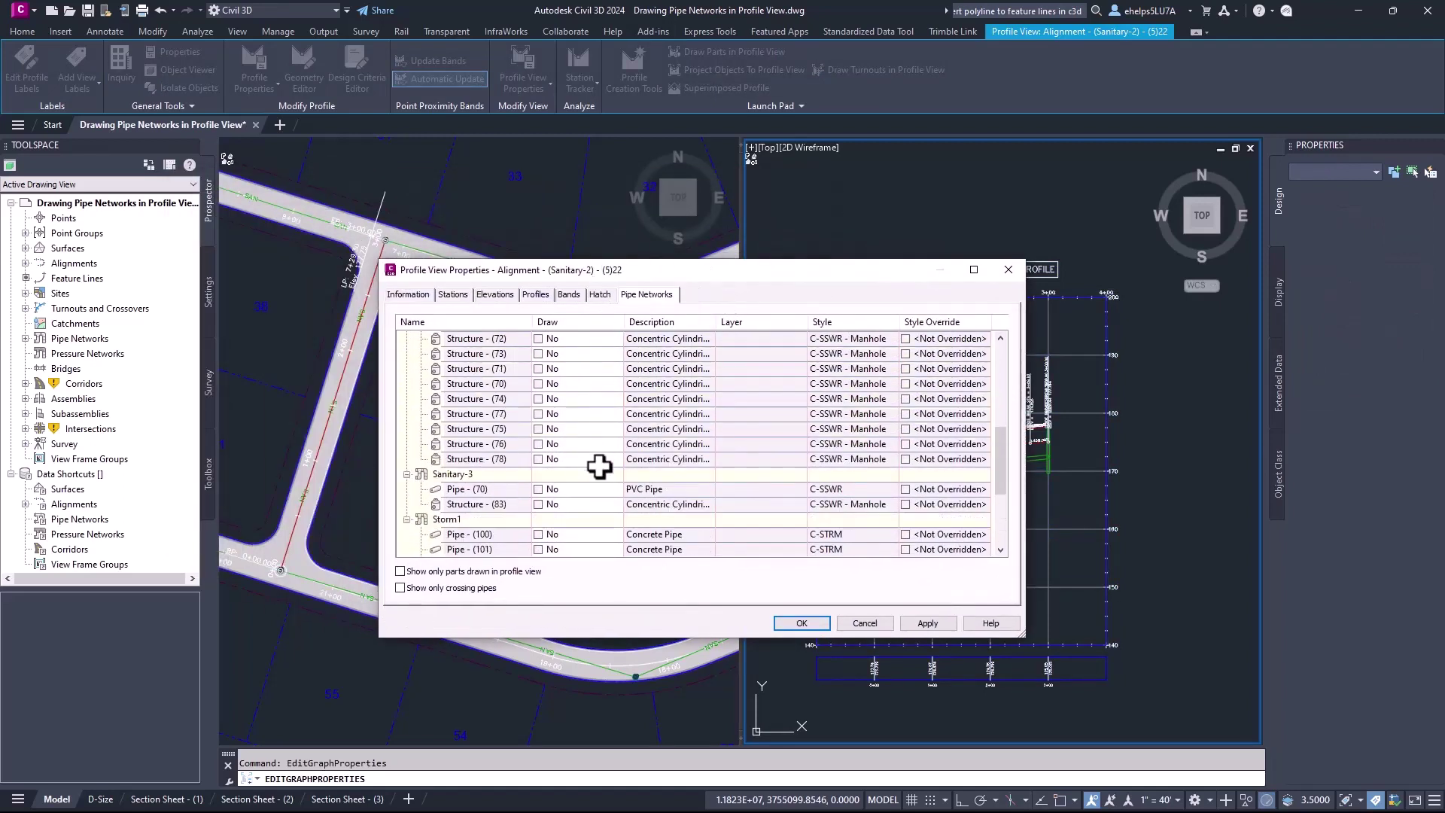
click(538, 369)
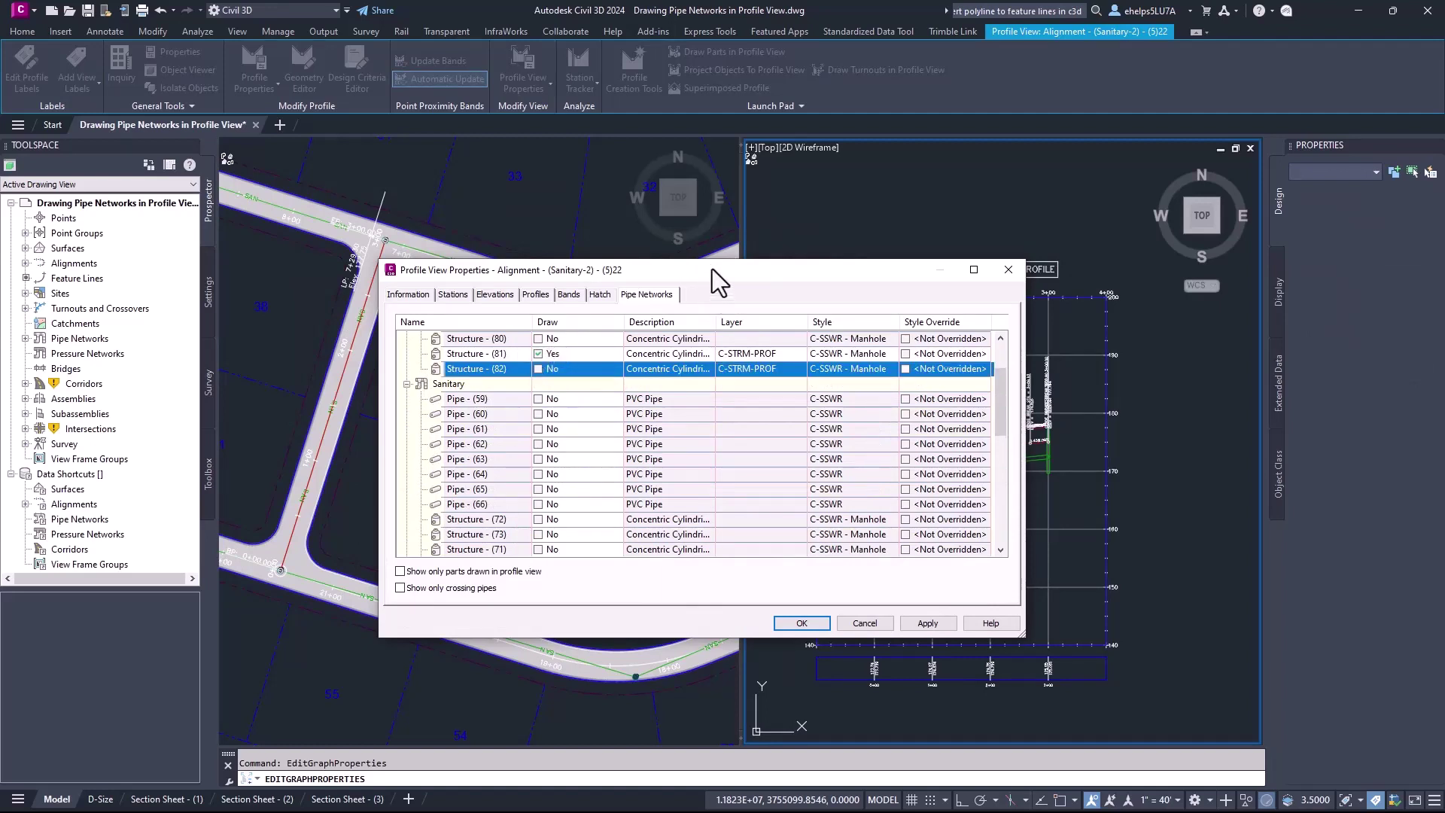
drag(712, 269, 479, 152)
click(305, 238)
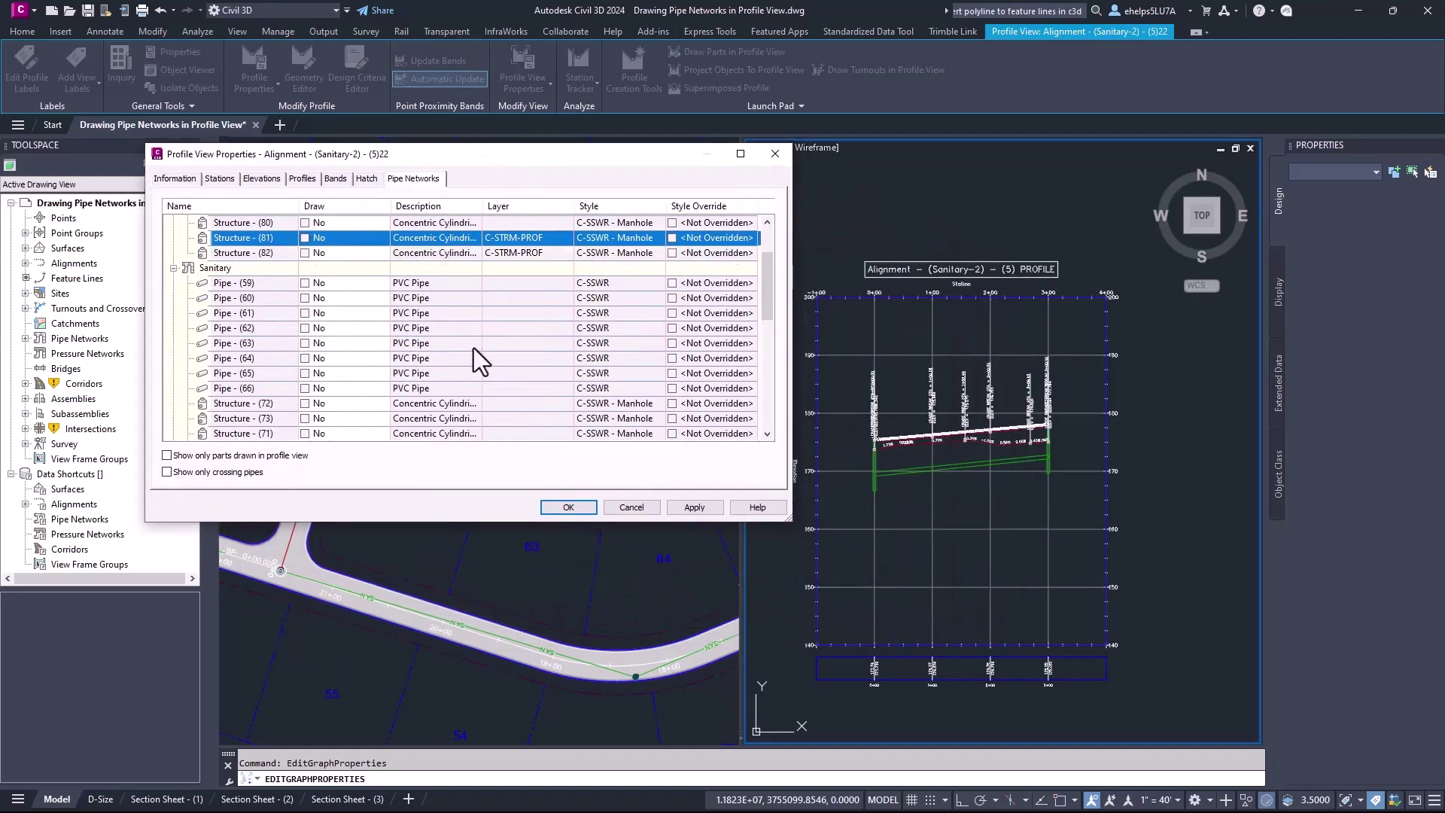
click(694, 507)
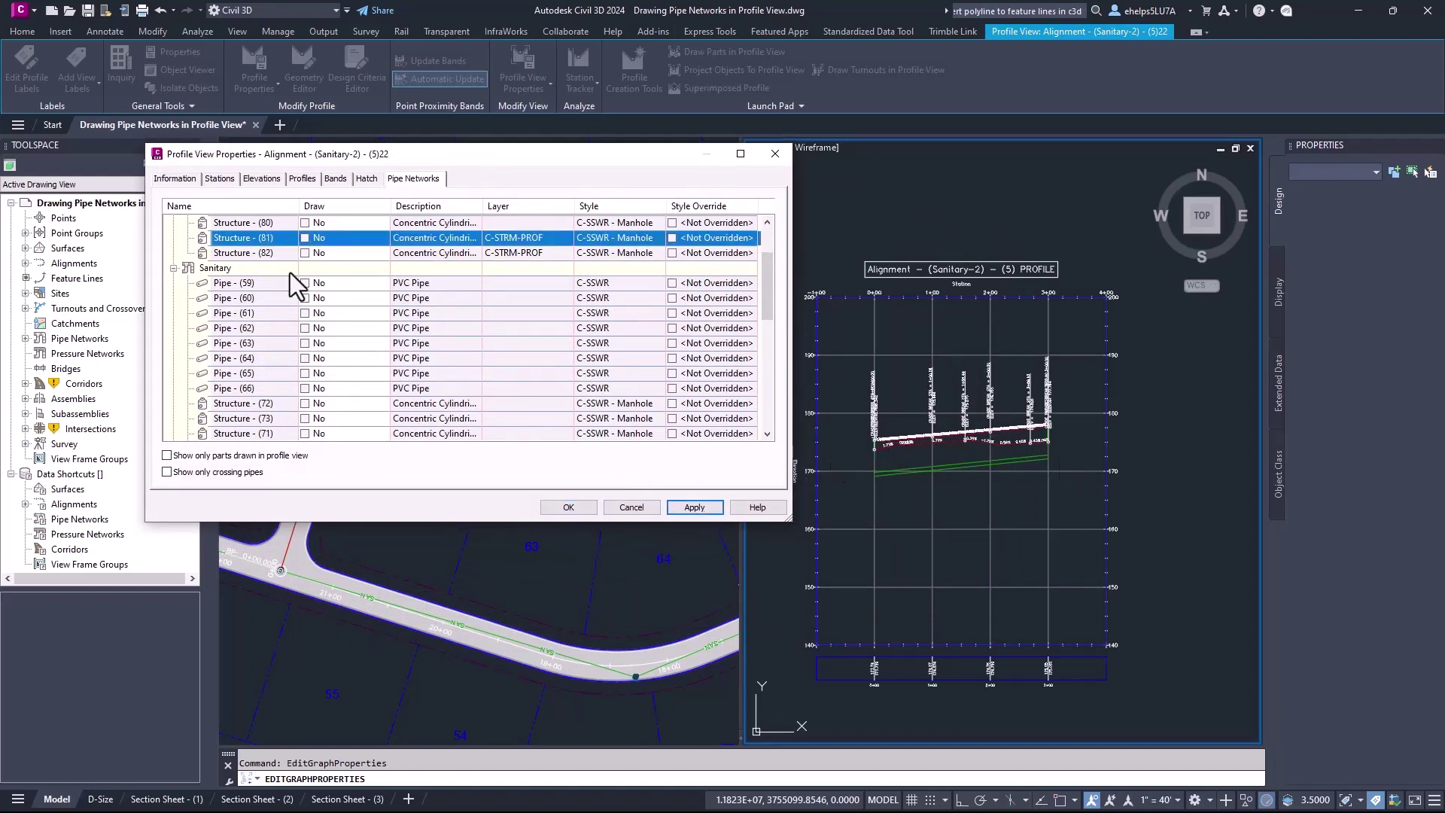
Step: Also stop drawing Pipe - (69), apply, and confirm the properties
scroll(305, 282, up, 1)
click(304, 238)
click(305, 238)
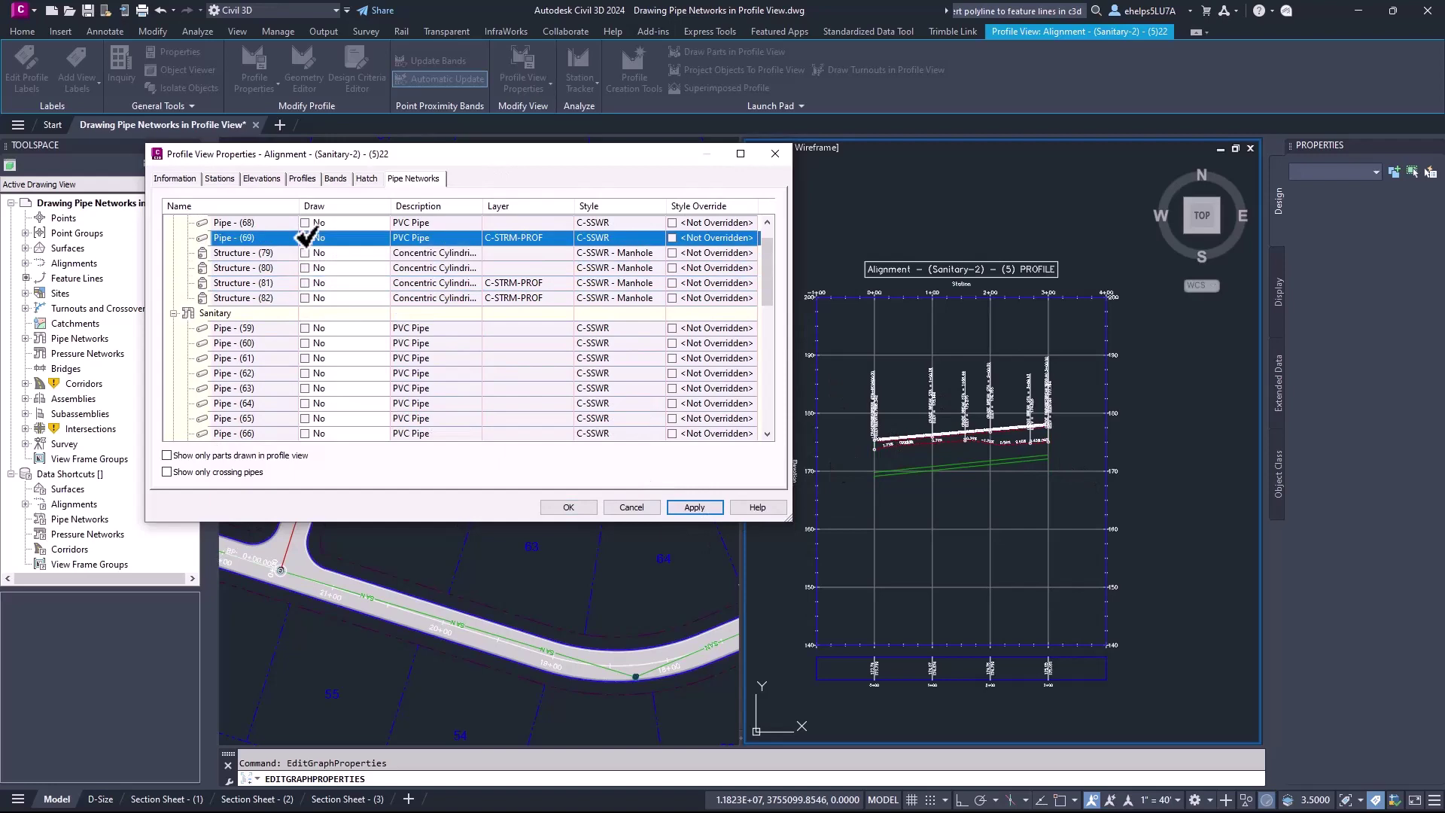
click(704, 508)
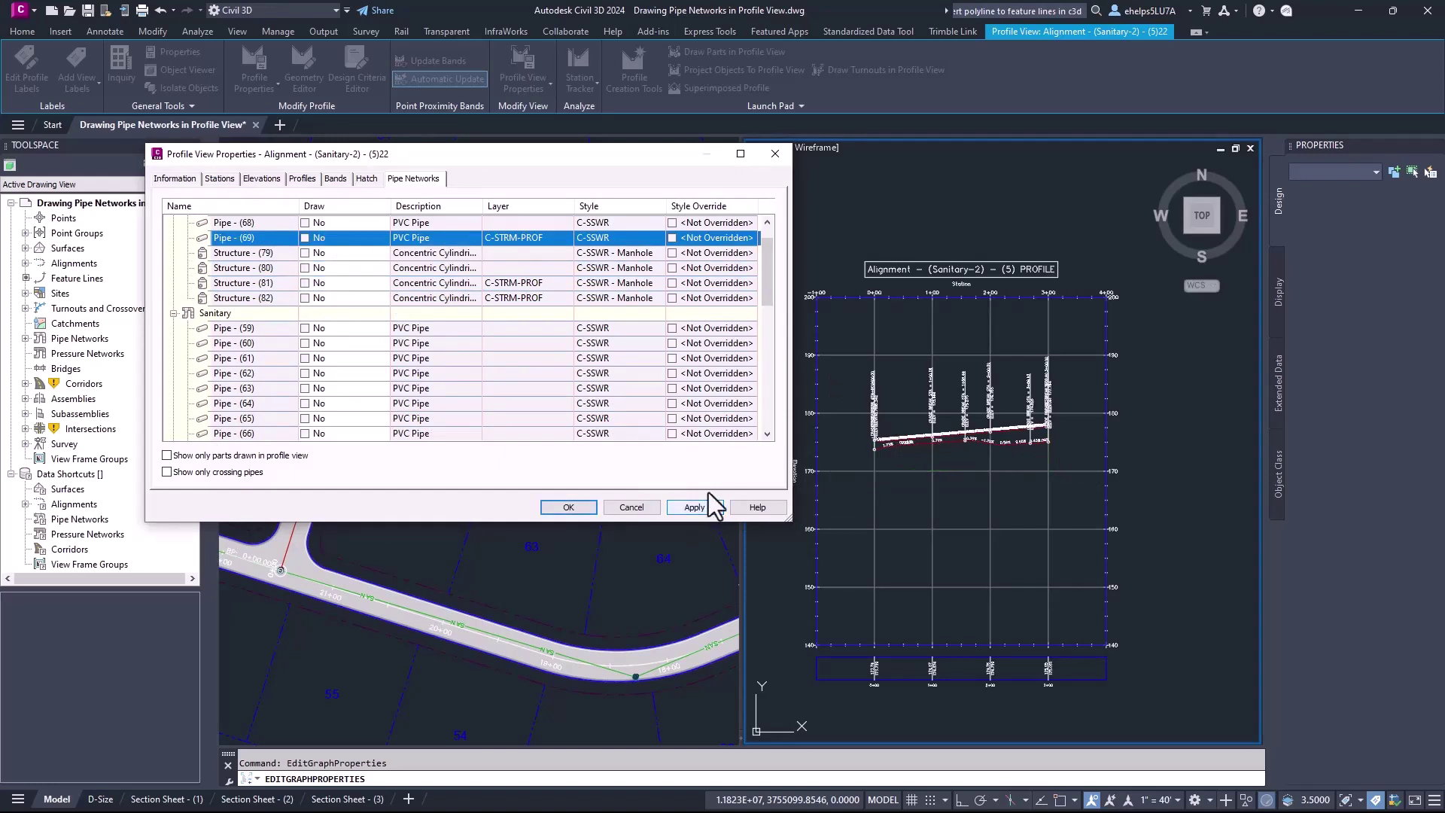
click(569, 508)
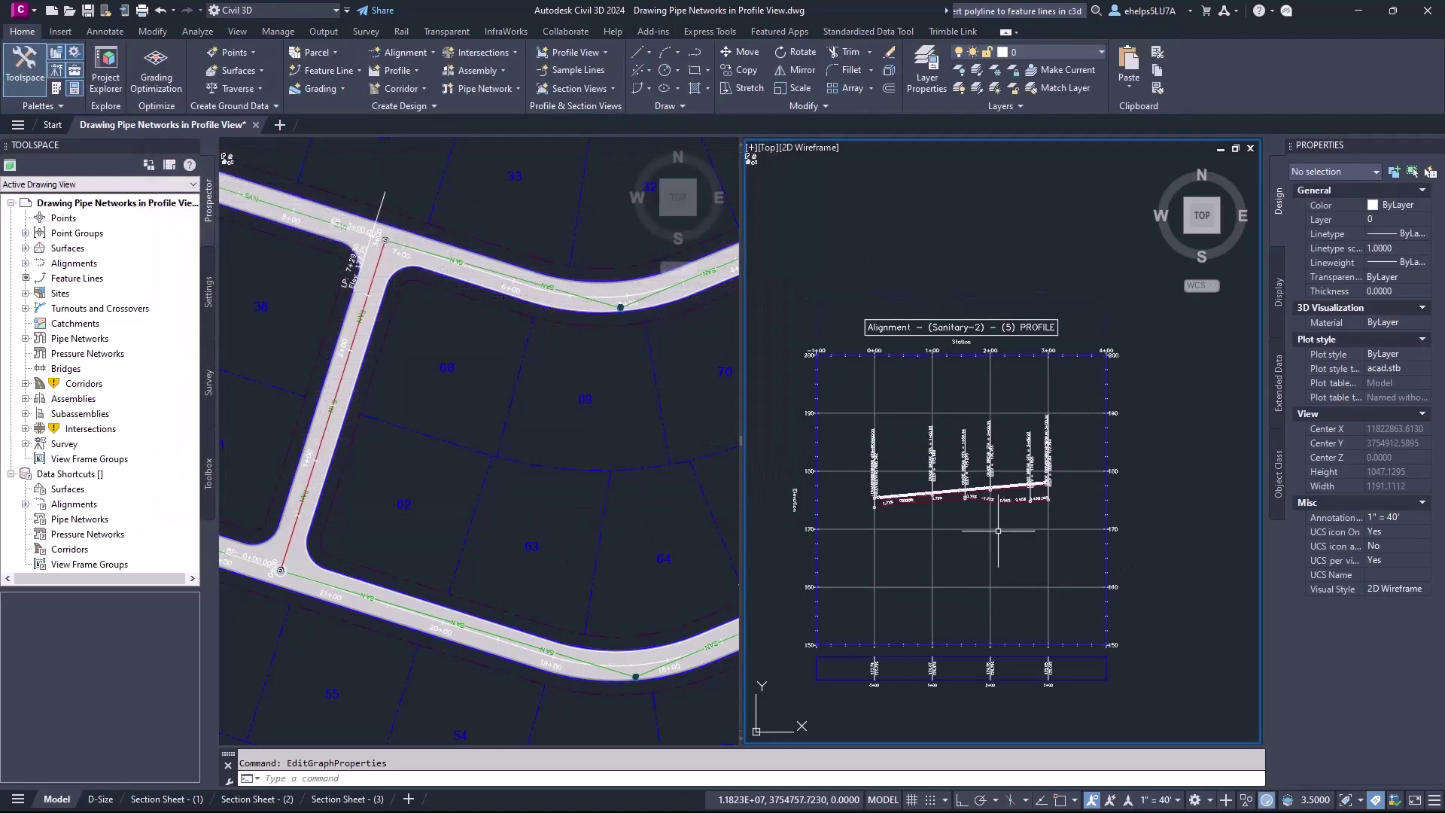